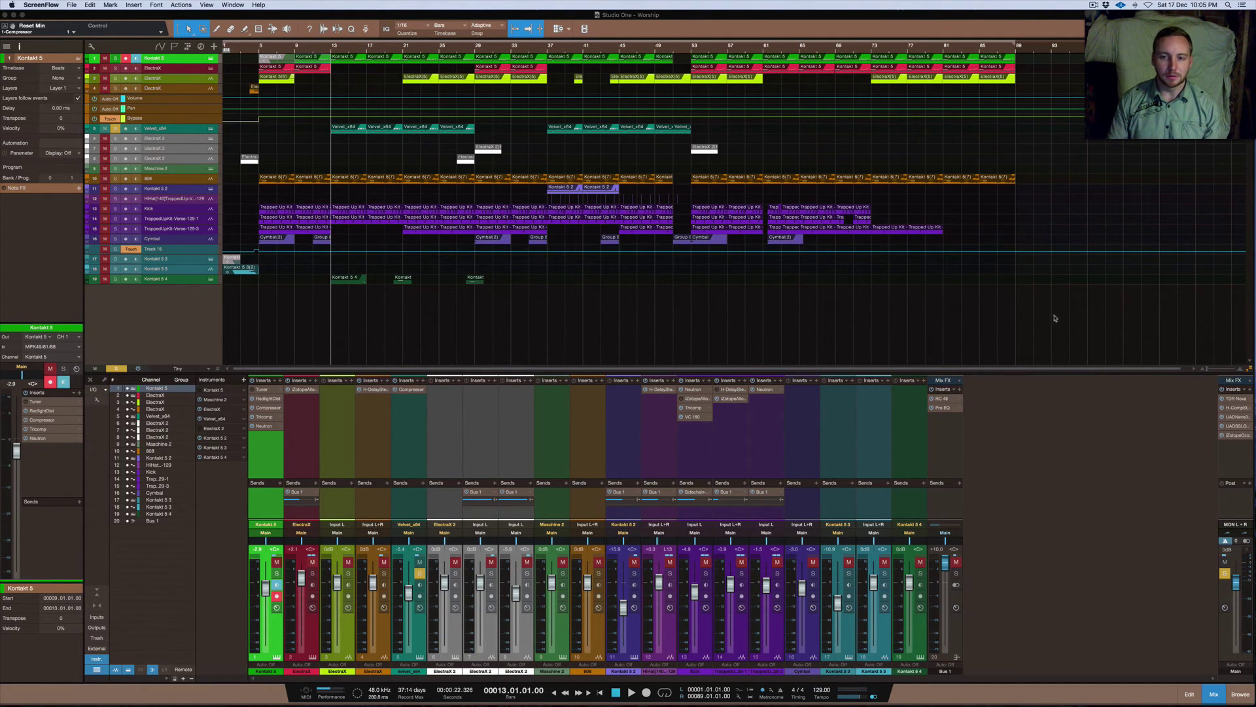
Open the Velvet_x64 Compressor editor and move it aside, briefly toggling record-arm on the track.
{"action": "left_click", "coordinate": [957, 423]}
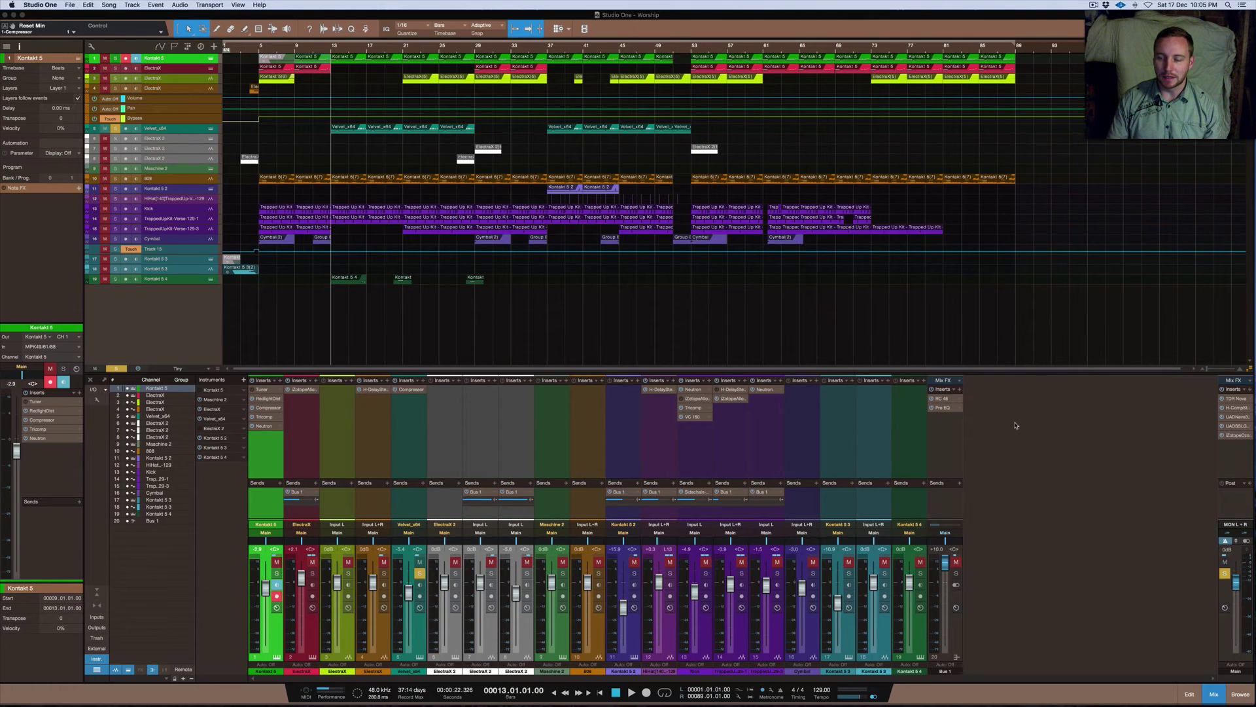
{"action": "left_click", "coordinate": [411, 391]}
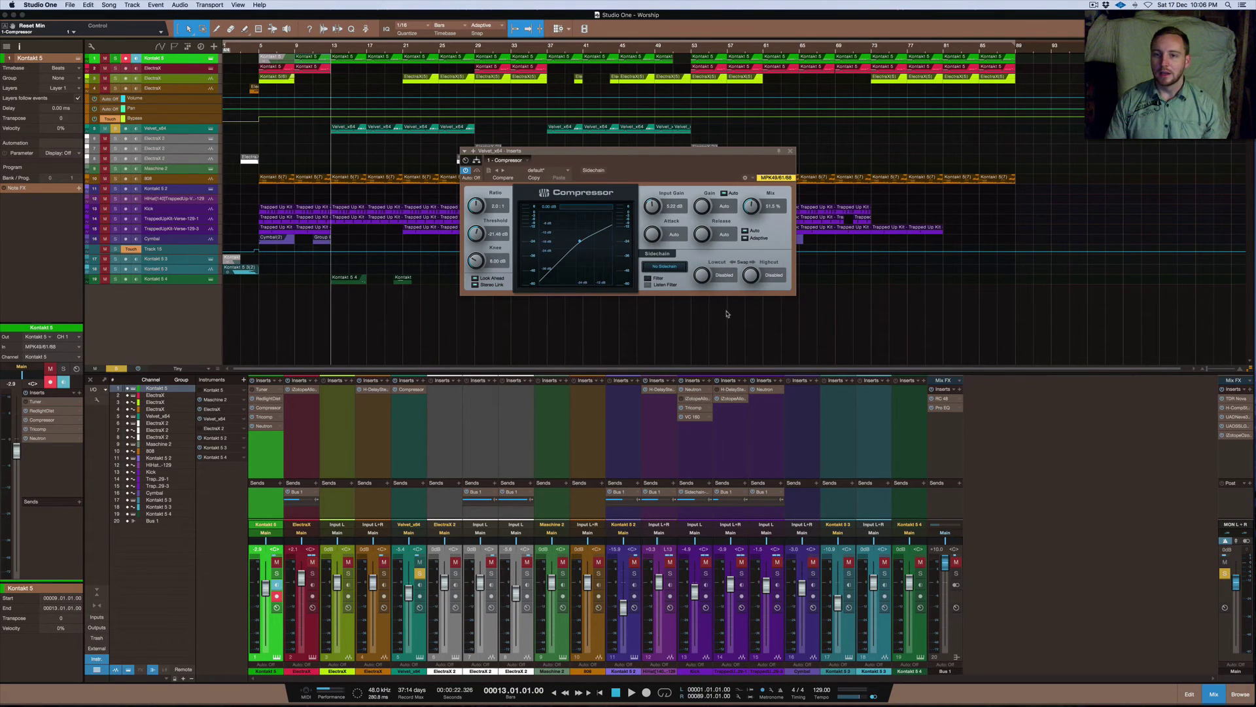
{"action": "left_click_drag", "start_coordinate": [642, 154], "coordinate": [650, 160]}
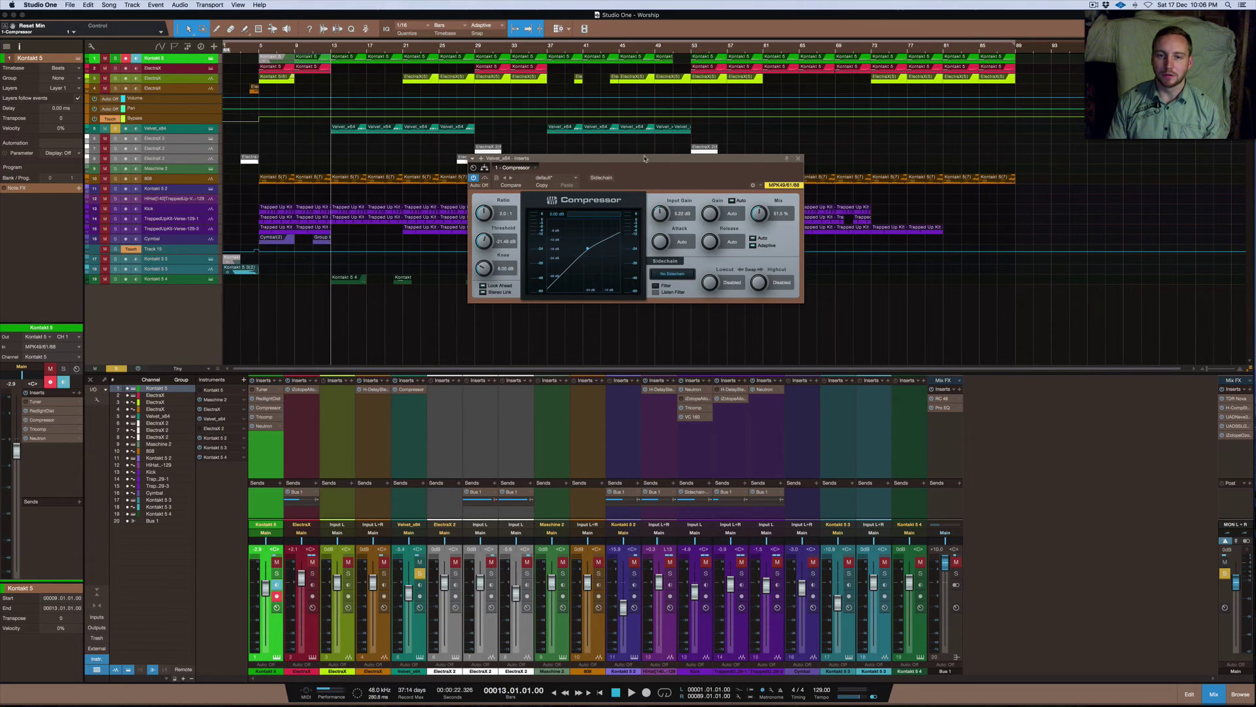
{"action": "left_click_drag", "start_coordinate": [644, 159], "coordinate": [653, 161]}
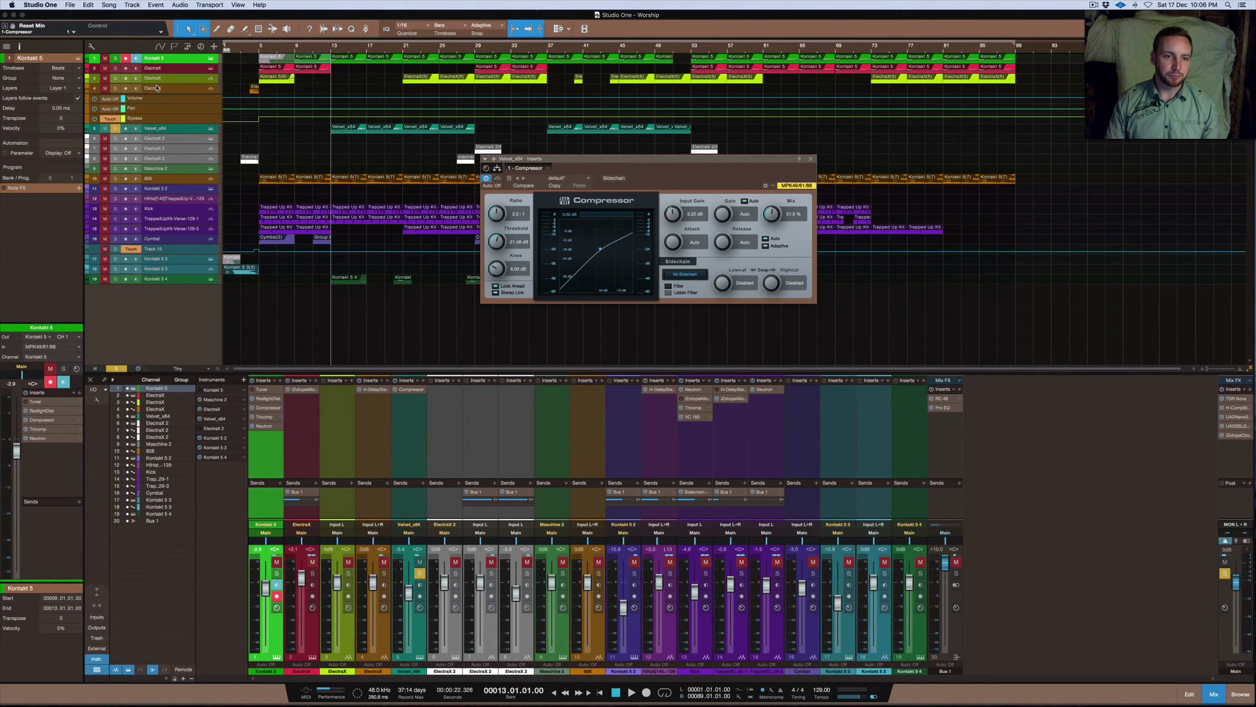
{"action": "left_click", "coordinate": [126, 128]}
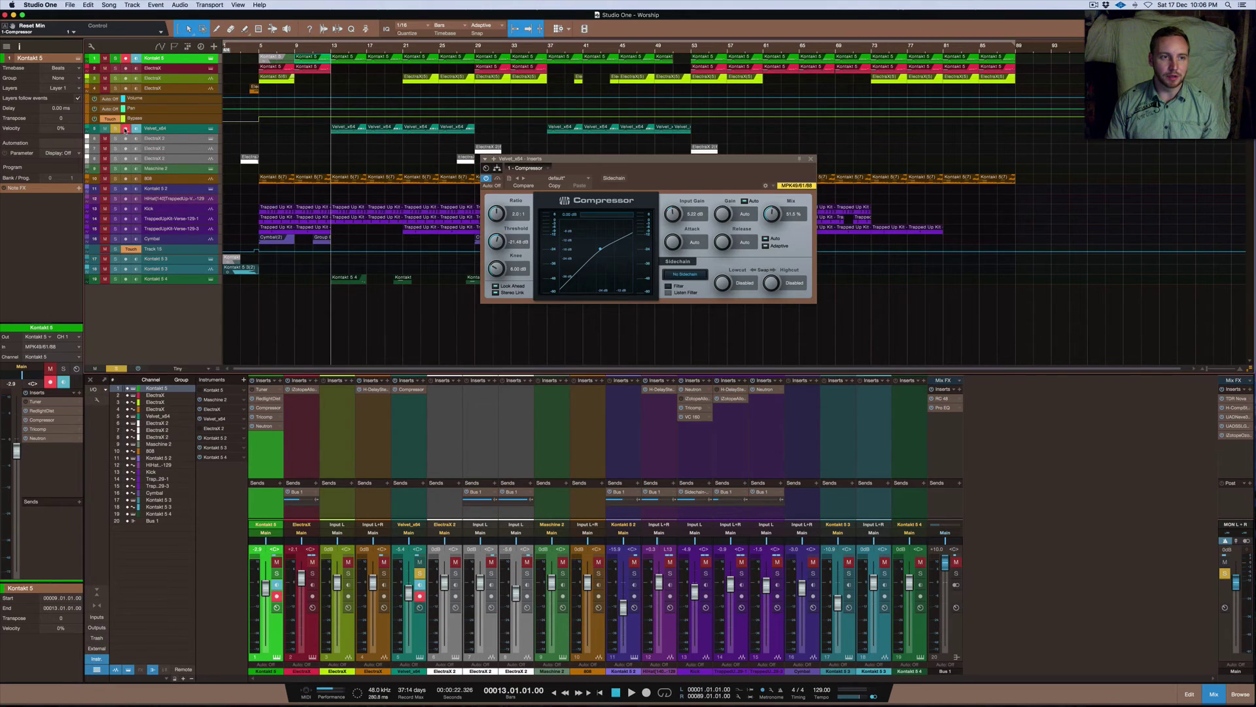
{"action": "left_click", "coordinate": [126, 128]}
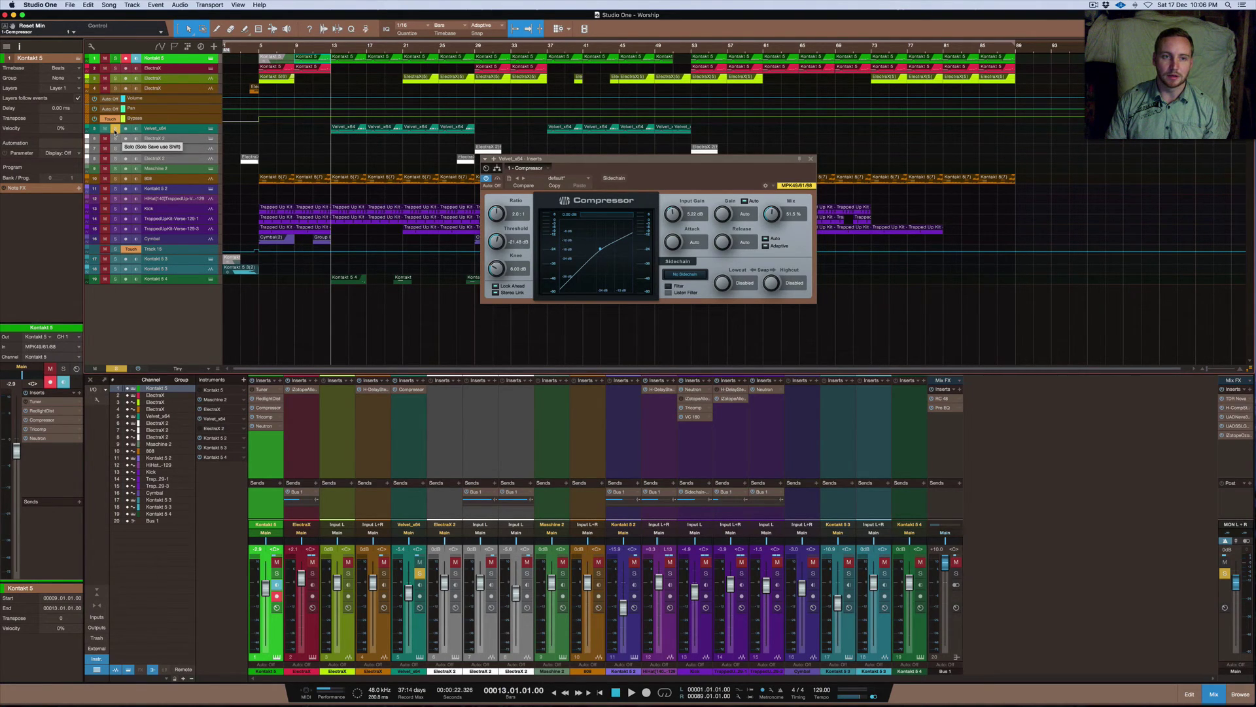
Unsolo Velvet_x64 and play the song in the full mix, stopping at bar 13.
{"action": "left_click", "coordinate": [115, 130]}
{"action": "key", "text": "space"}
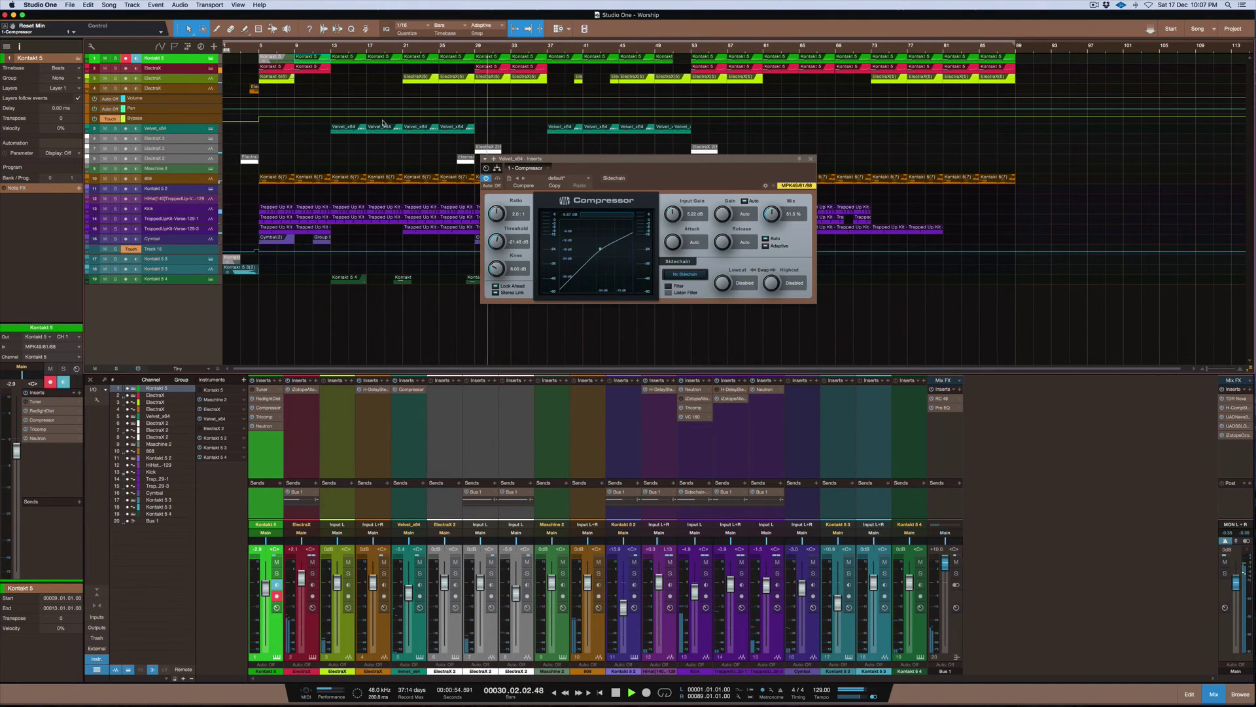
{"action": "key", "text": "space"}
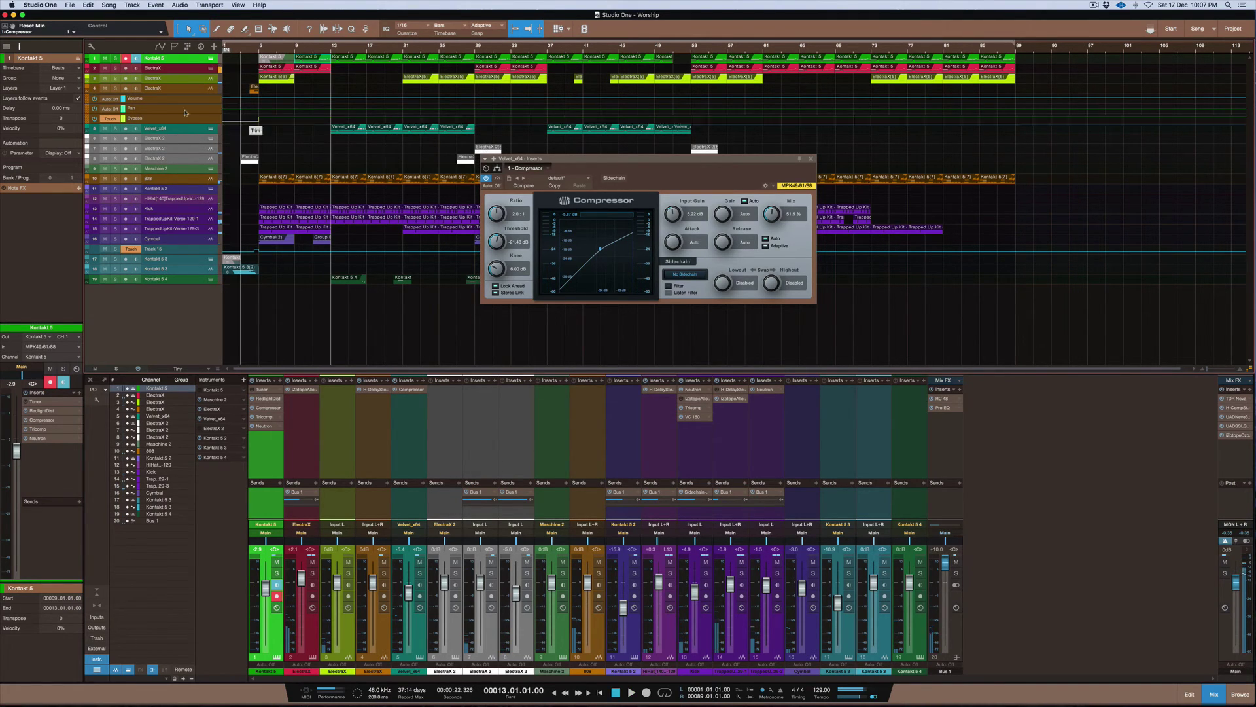
Solo the Velvet_x64 keys track and reposition the Compressor window on screen.
{"action": "left_click", "coordinate": [115, 129]}
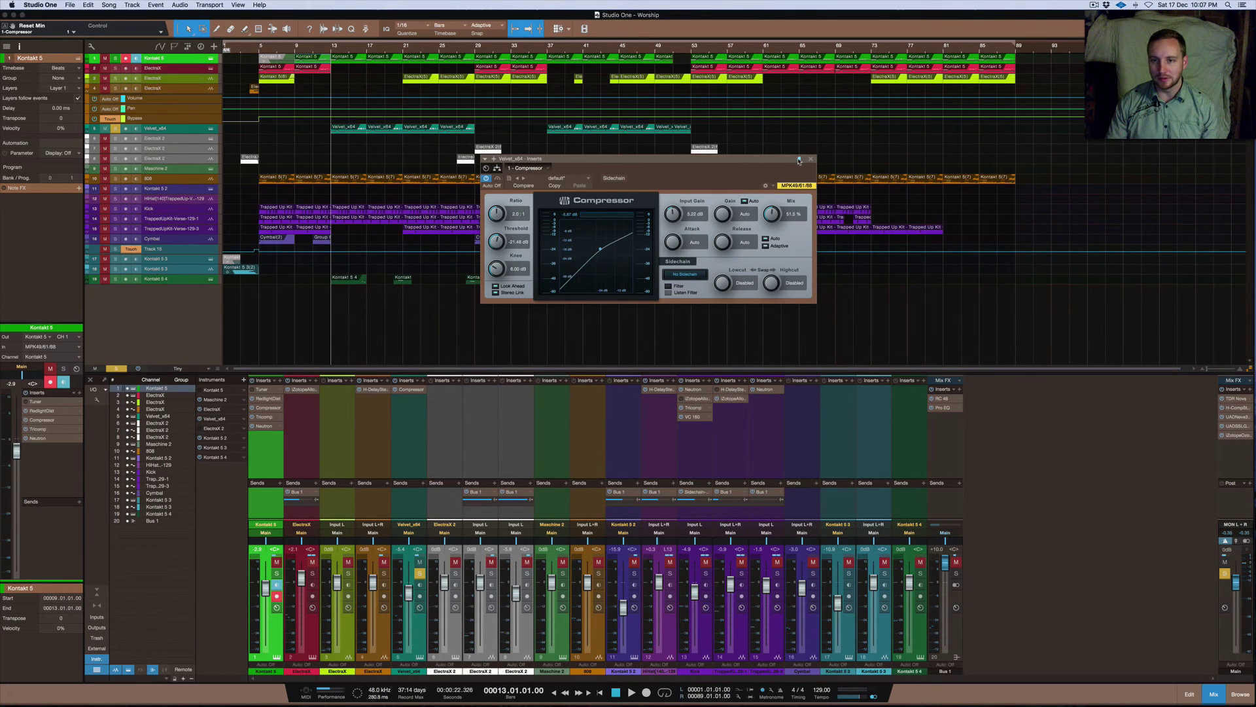
{"action": "left_click_drag", "start_coordinate": [785, 160], "coordinate": [777, 171]}
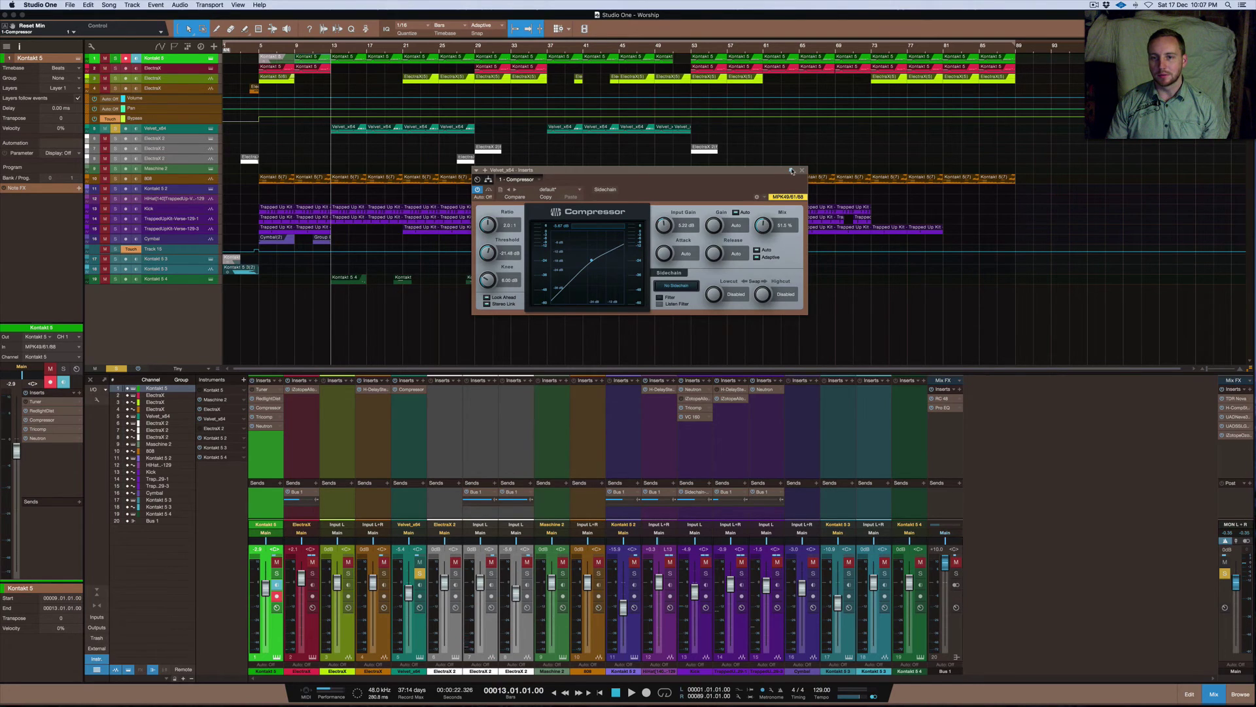
{"action": "mouse_move", "coordinate": [773, 171]}
{"action": "left_mouse_down"}
{"action": "mouse_move", "coordinate": [842, 144]}
{"action": "mouse_move", "coordinate": [717, 190]}
{"action": "mouse_move", "coordinate": [763, 153]}
{"action": "mouse_move", "coordinate": [759, 188]}
{"action": "left_mouse_up"}
{"action": "left_click_drag", "start_coordinate": [685, 190], "coordinate": [683, 165]}
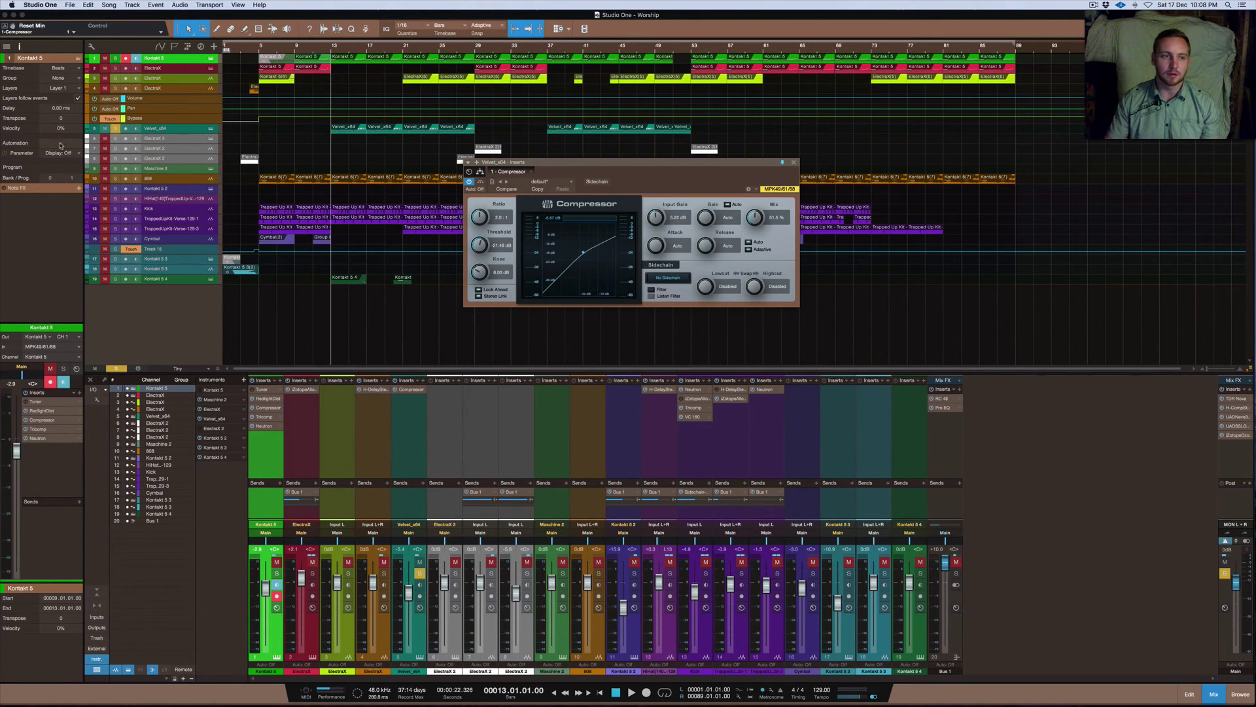
Play the soloed Velvet keys with the Compressor bypassed, then re-enabled, before stopping.
{"action": "left_click", "coordinate": [115, 128]}
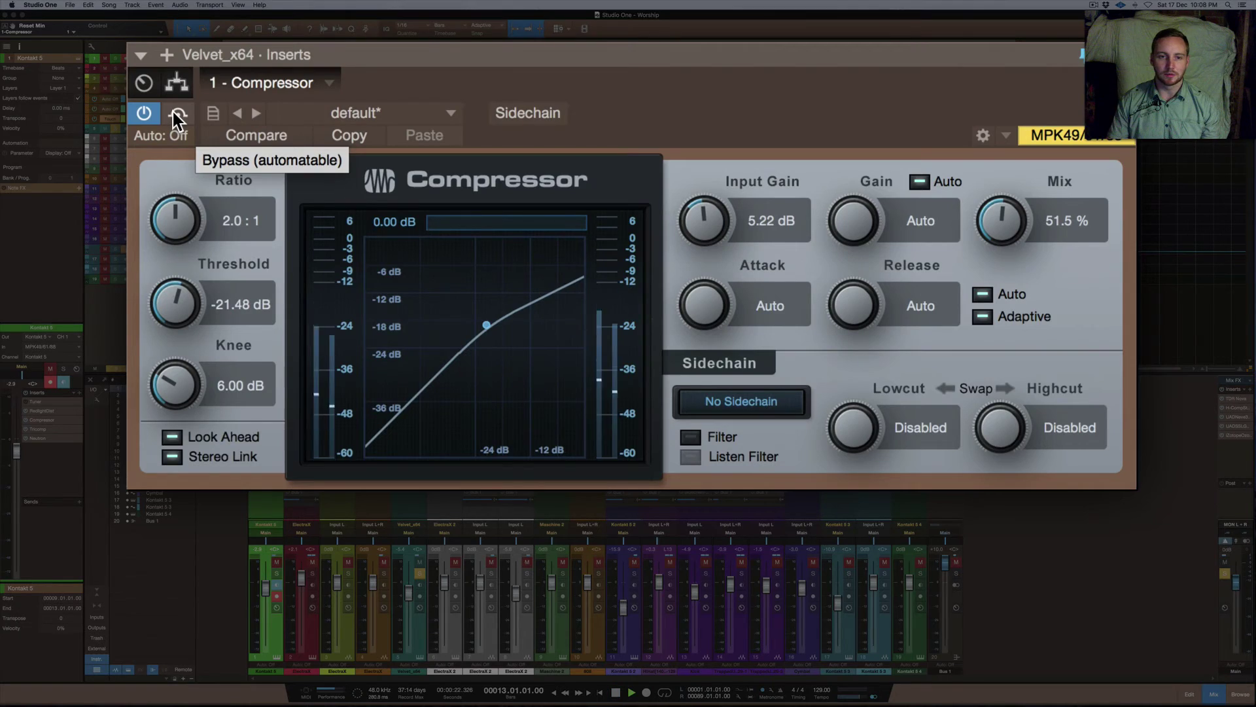
{"action": "key", "text": "space"}
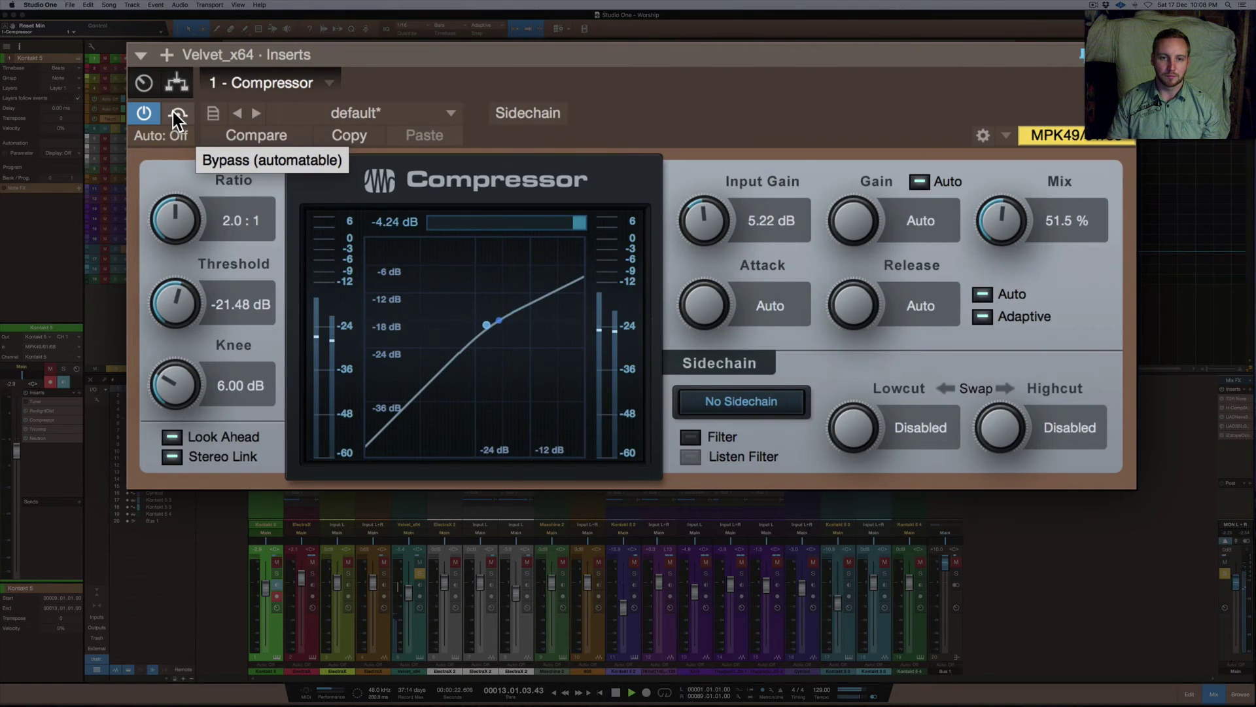
{"action": "left_click", "coordinate": [481, 183]}
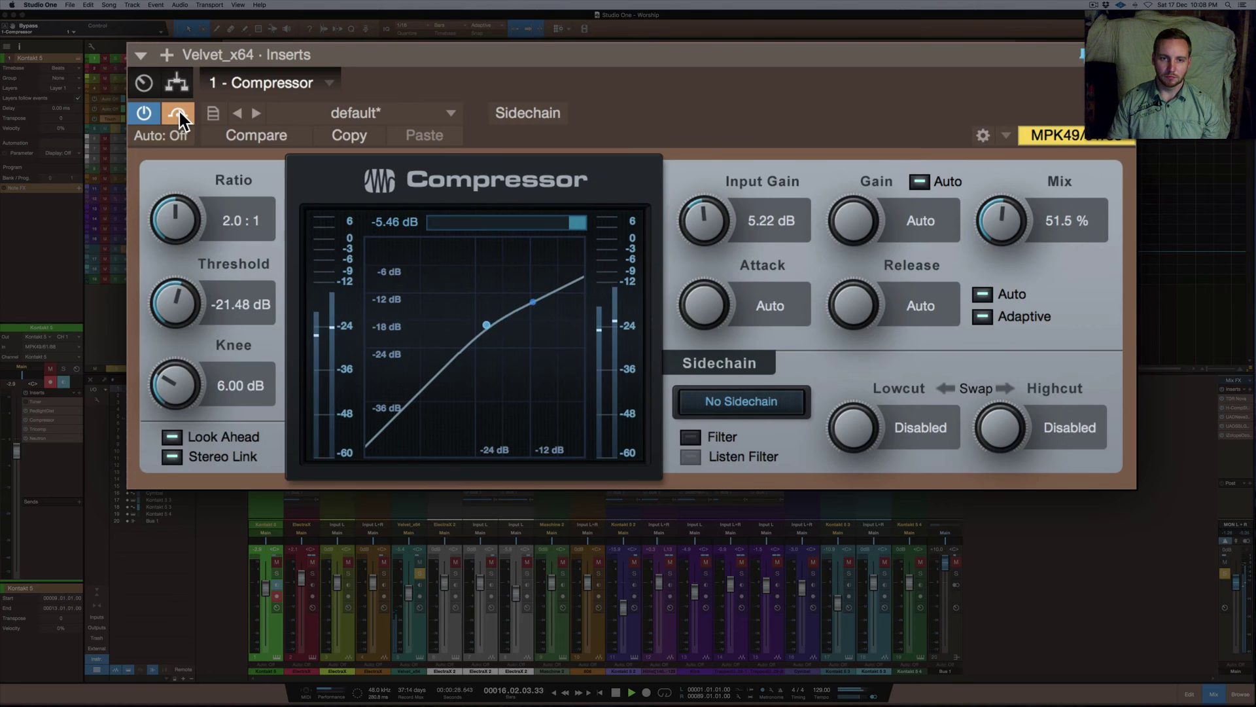
{"action": "left_click", "coordinate": [177, 113]}
{"action": "key", "text": "space"}
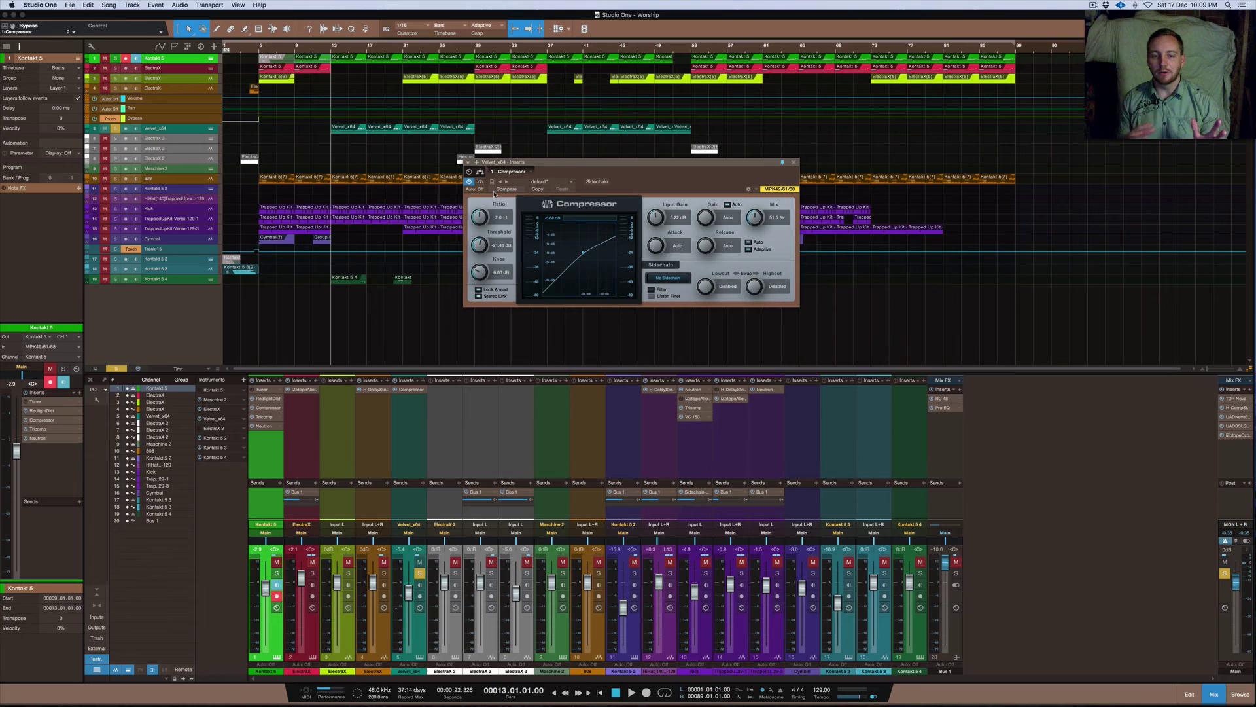
{"action": "left_click", "coordinate": [211, 129]}
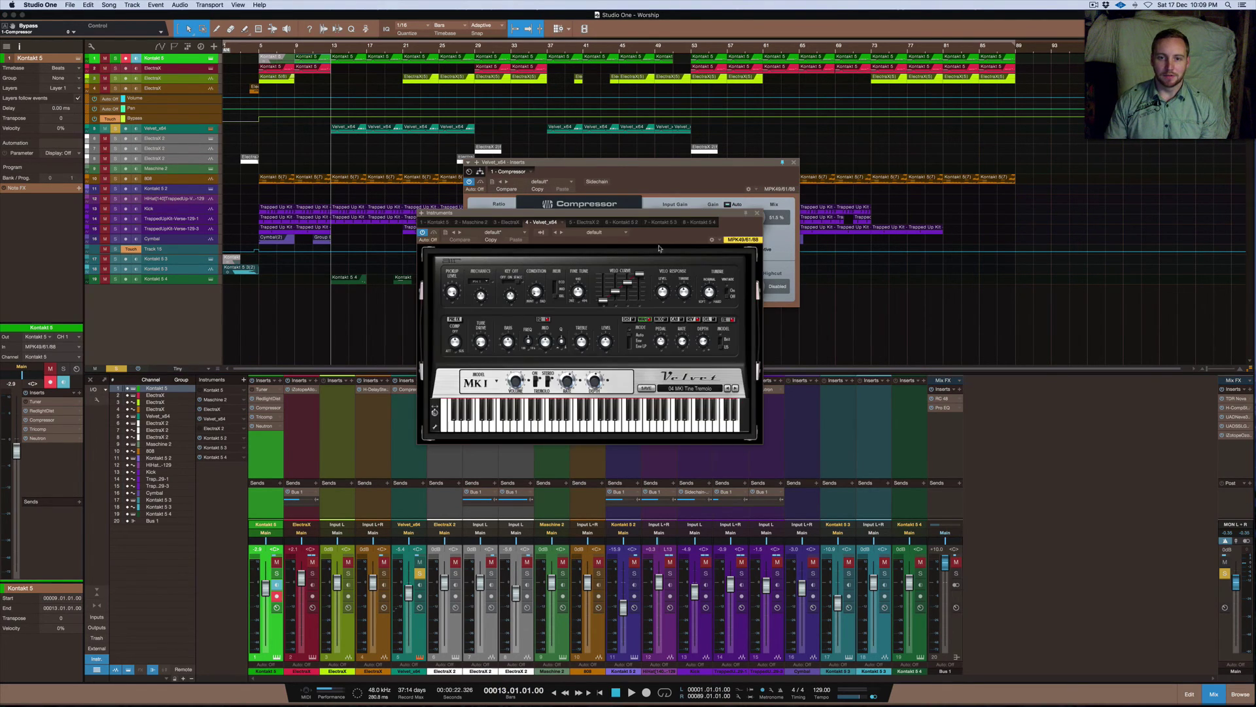
{"action": "left_click_drag", "start_coordinate": [634, 215], "coordinate": [720, 139]}
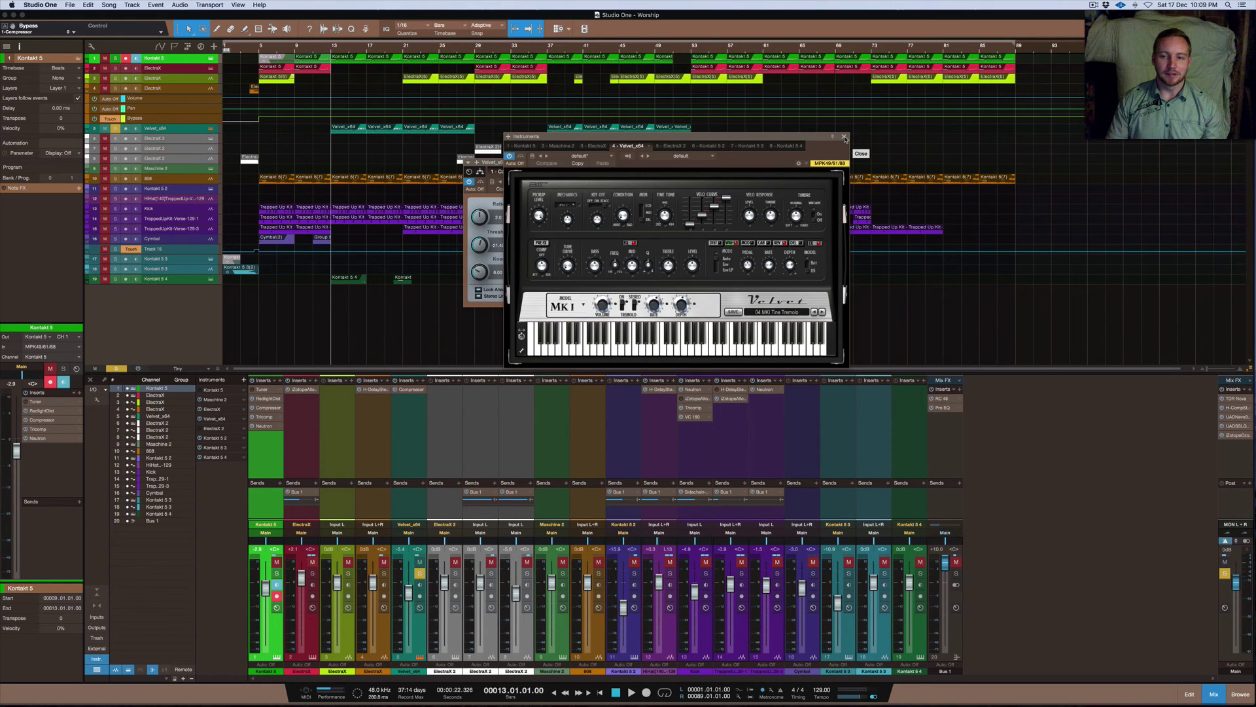
{"action": "left_click", "coordinate": [844, 138]}
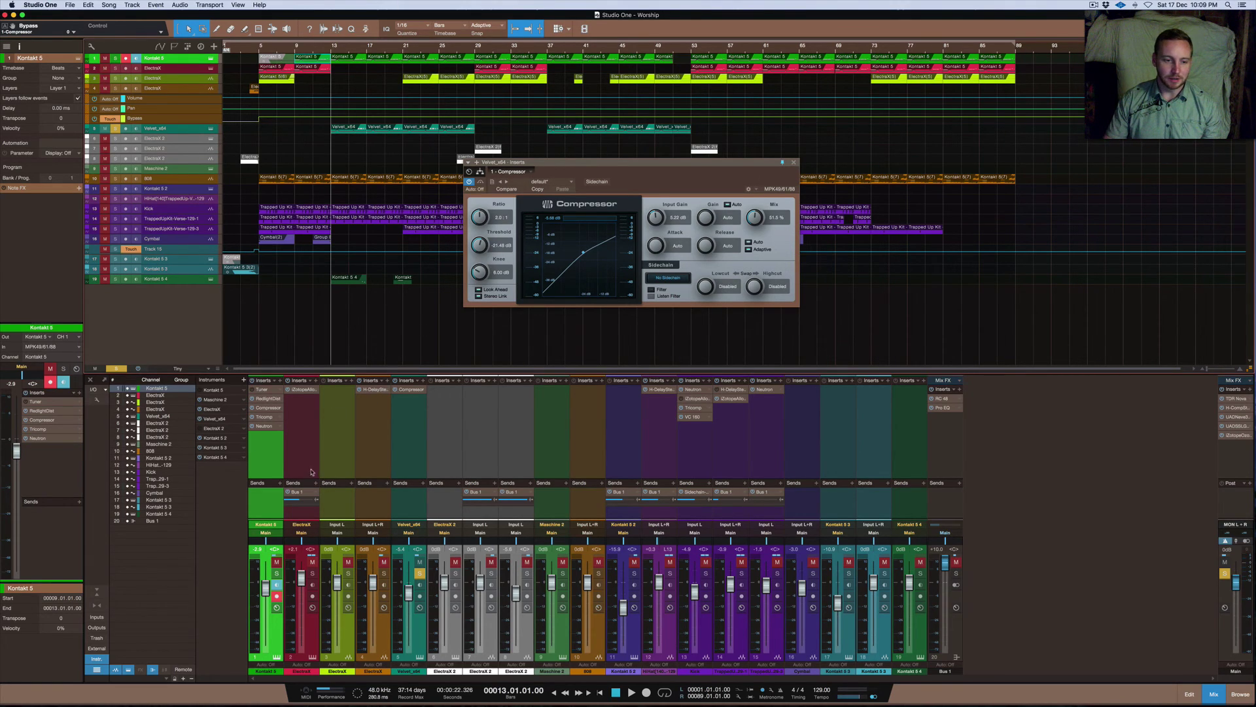
Try a PreSonus Spectrum Meter as the second Velvet_x64 insert, then remove it.
{"action": "left_click", "coordinate": [426, 390]}
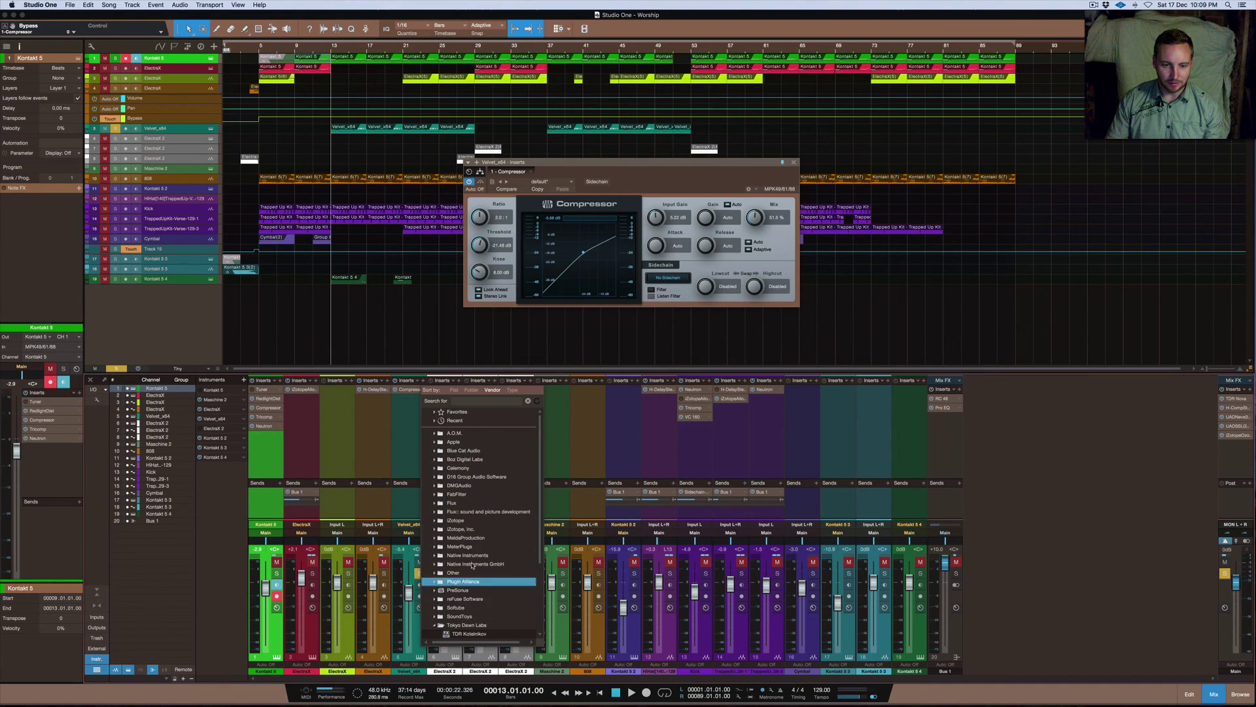
{"action": "left_click", "coordinate": [435, 520]}
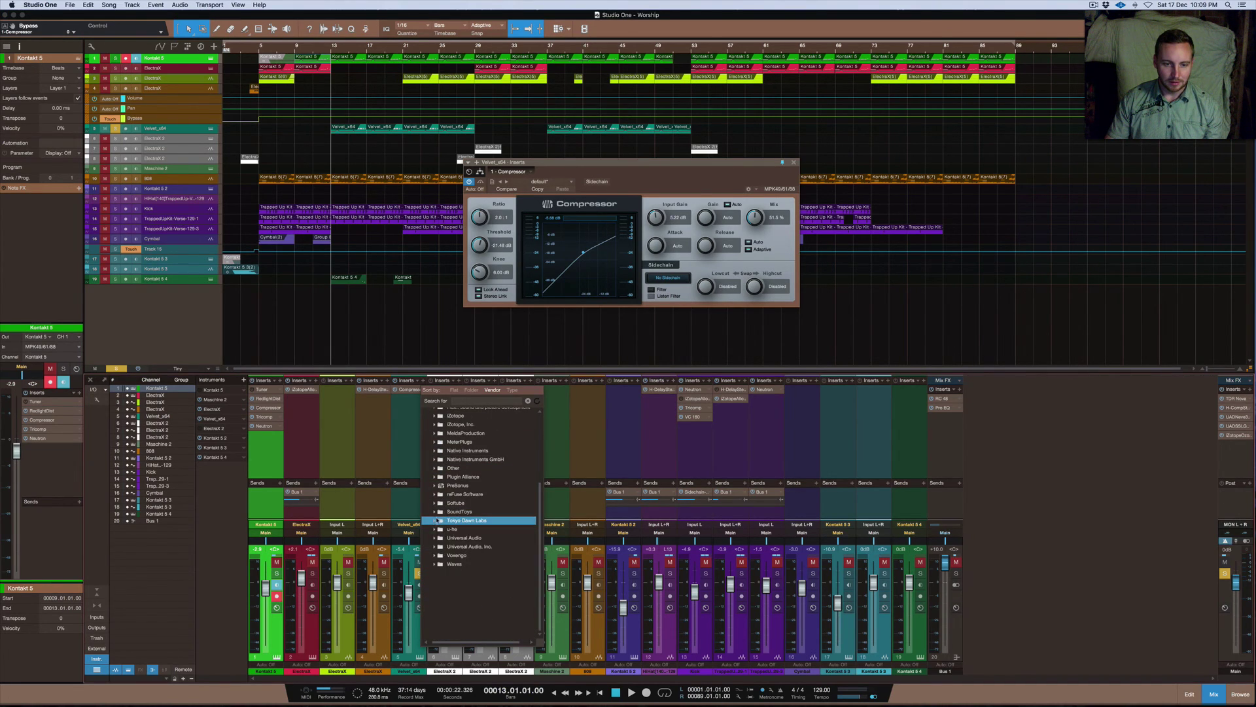
{"action": "left_click", "coordinate": [435, 520]}
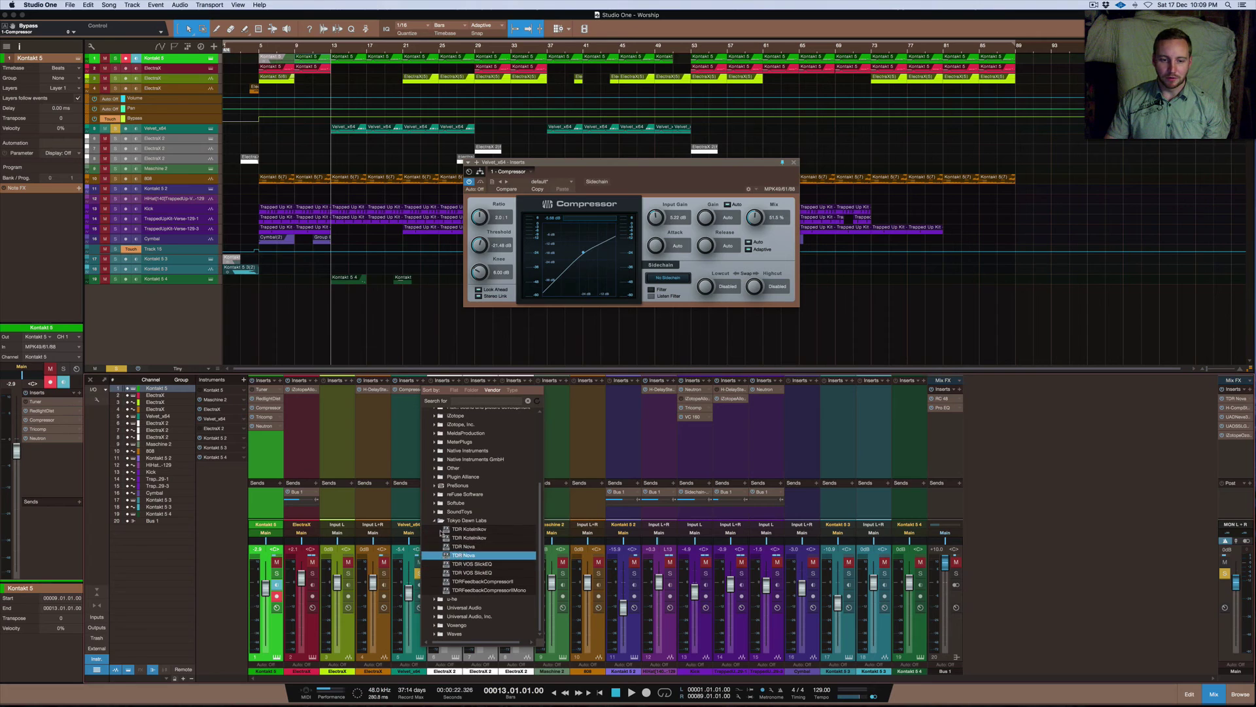
{"action": "left_click", "coordinate": [443, 512]}
{"action": "left_click", "coordinate": [463, 477]}
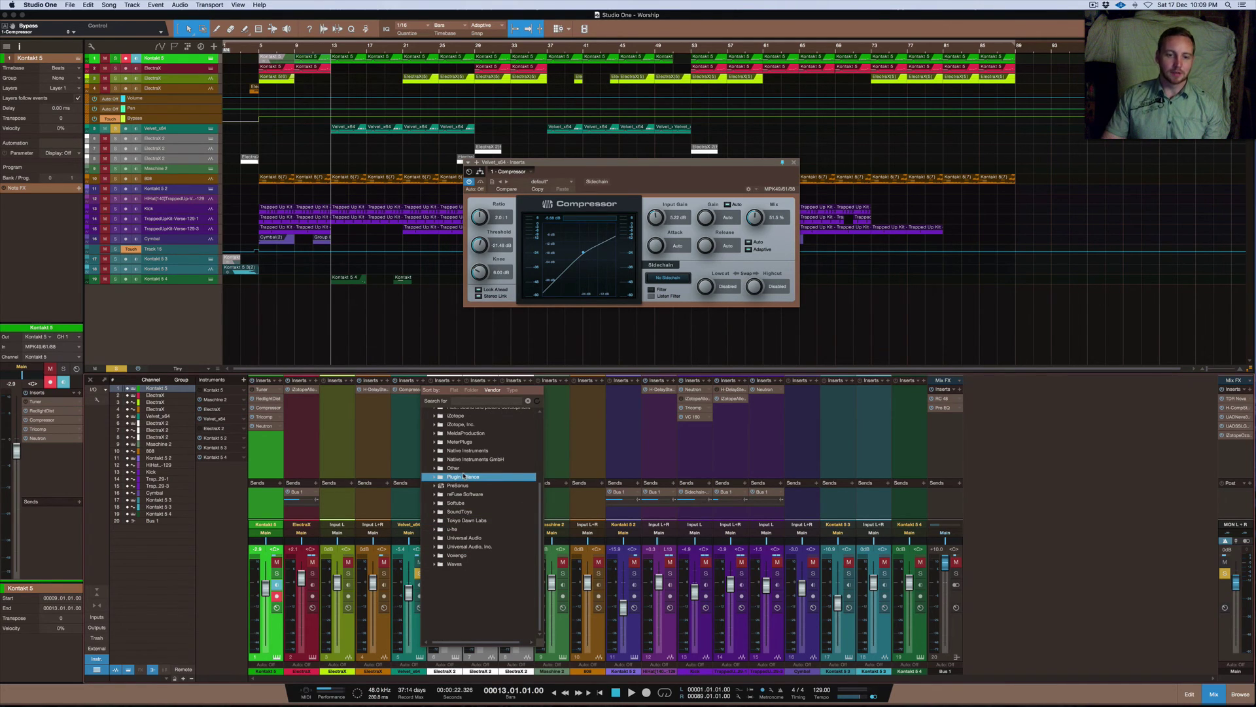
{"action": "left_click", "coordinate": [444, 486]}
{"action": "left_click", "coordinate": [434, 486]}
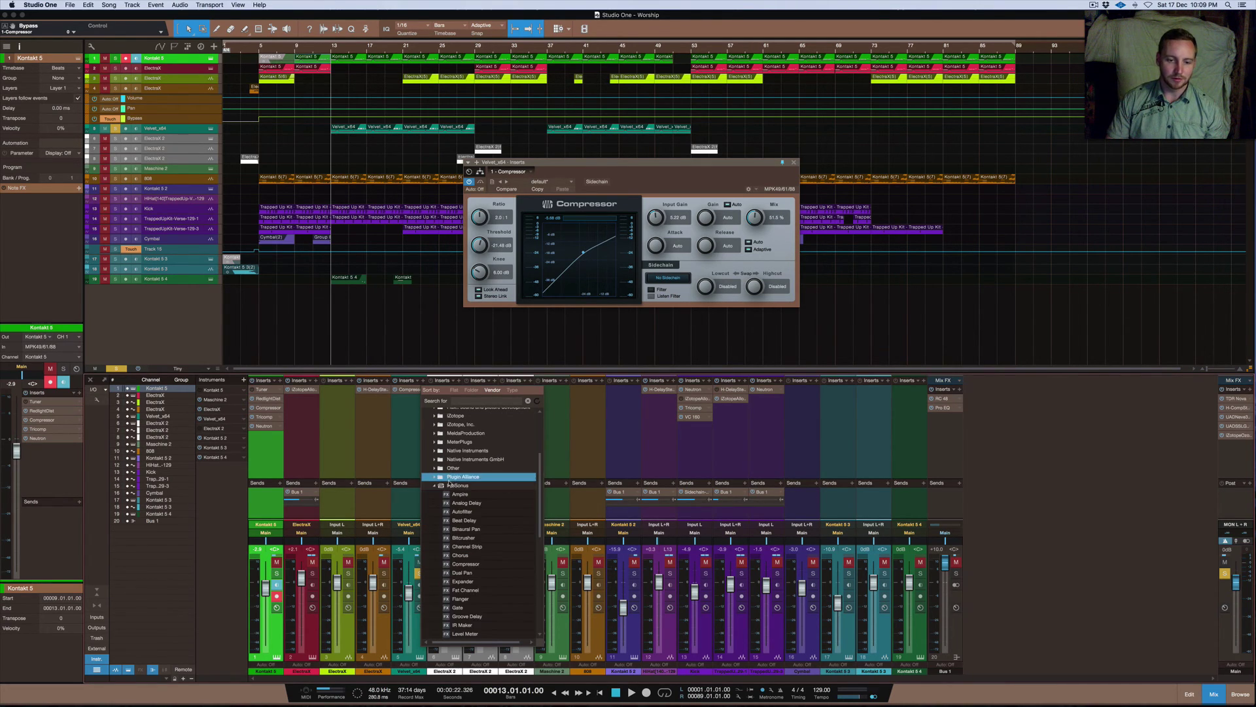
{"action": "scroll", "coordinate": [451, 487], "scroll_direction": "down", "scroll_amount": 5}
{"action": "left_click", "coordinate": [461, 486]}
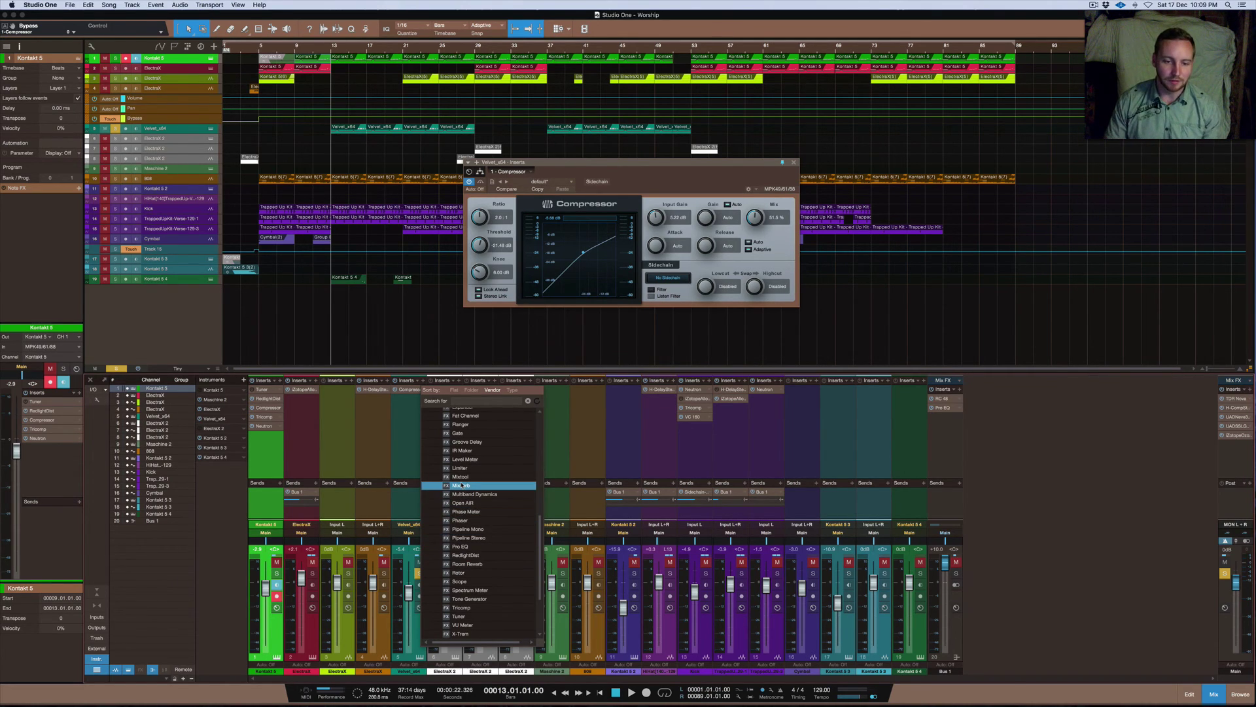
{"action": "scroll", "coordinate": [464, 524], "scroll_direction": "down", "scroll_amount": 1}
{"action": "left_click", "coordinate": [470, 590]}
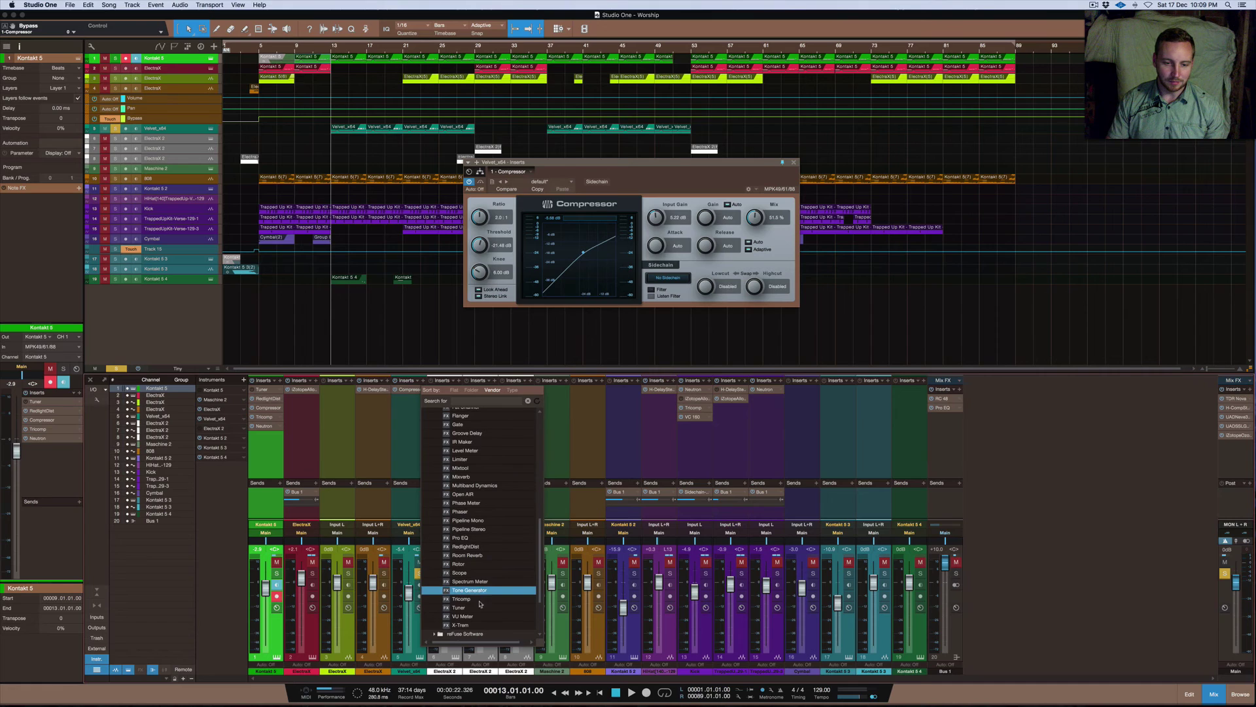
{"action": "left_click", "coordinate": [495, 583]}
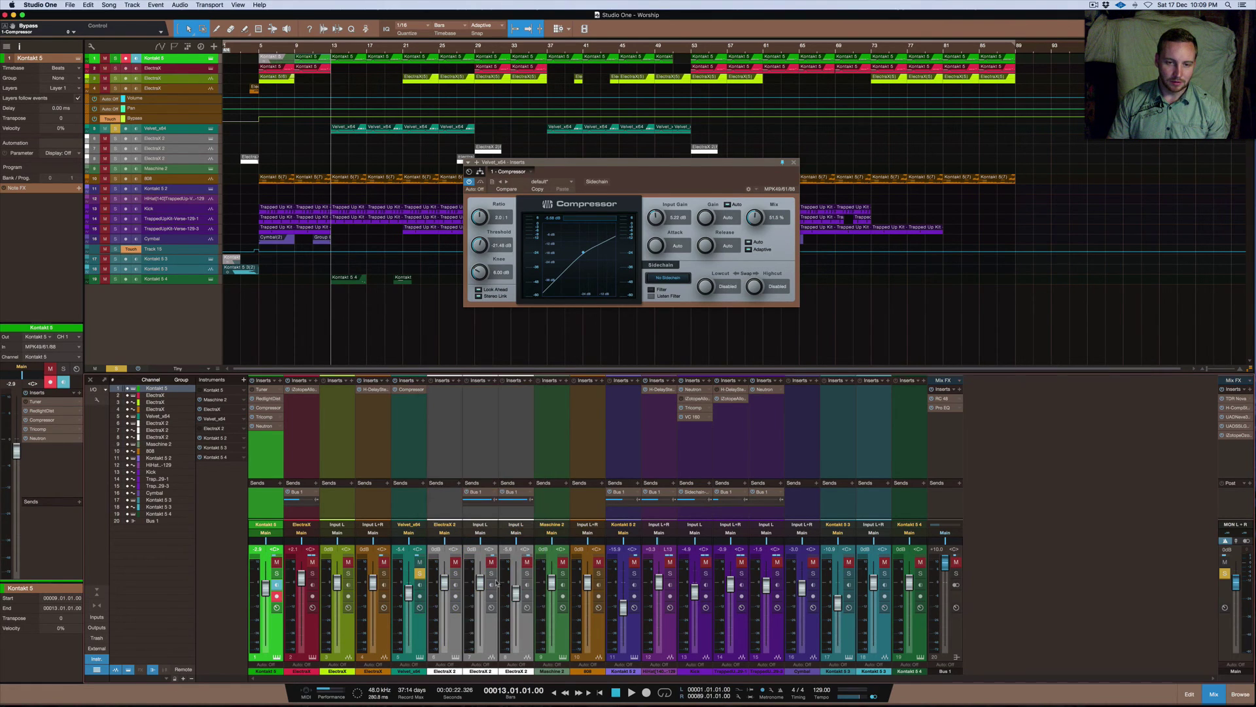
{"action": "left_click", "coordinate": [784, 150]}
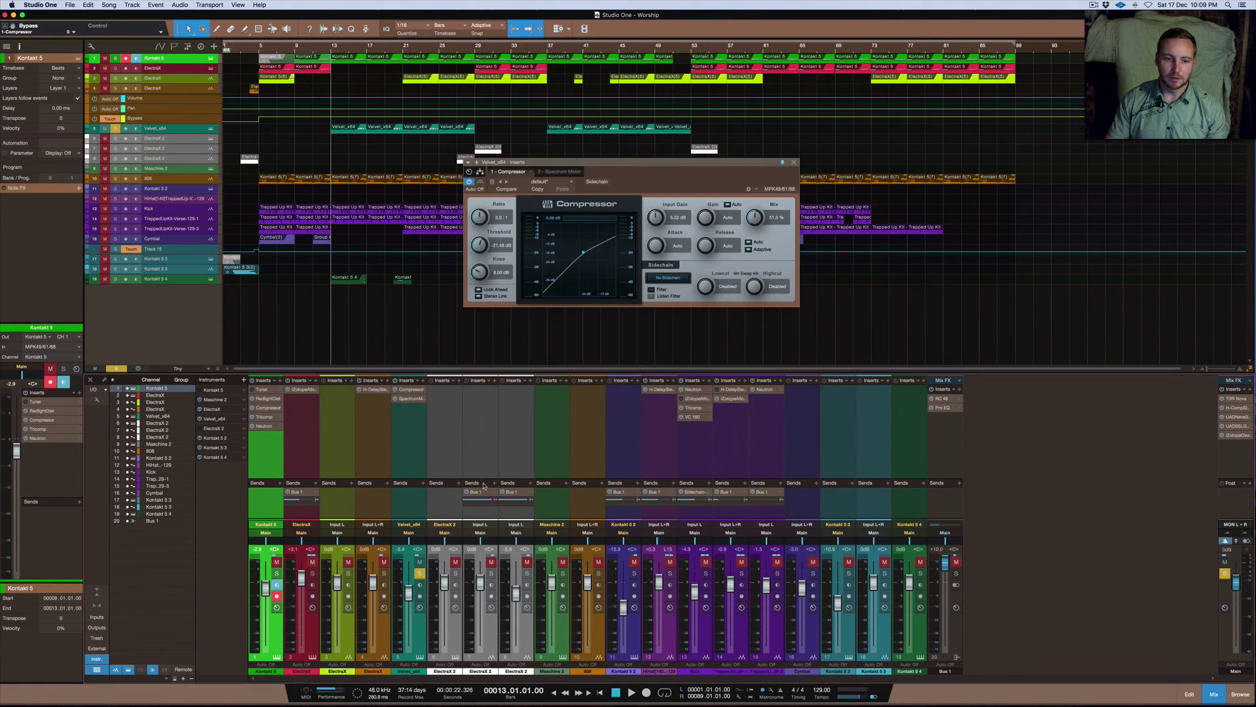
{"action": "right_click", "coordinate": [428, 397]}
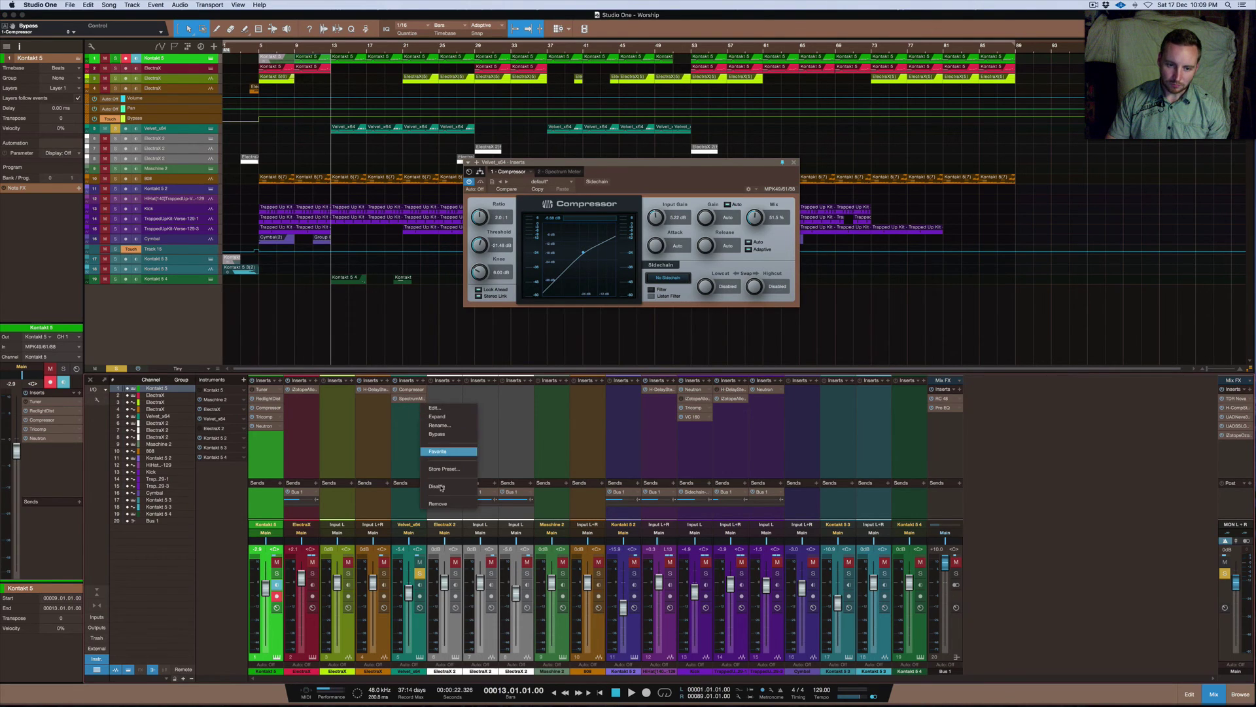
{"action": "left_click", "coordinate": [446, 504]}
Insert the PreSonus Phase Meter and place its window beside the Compressor.
{"action": "left_click", "coordinate": [422, 381]}
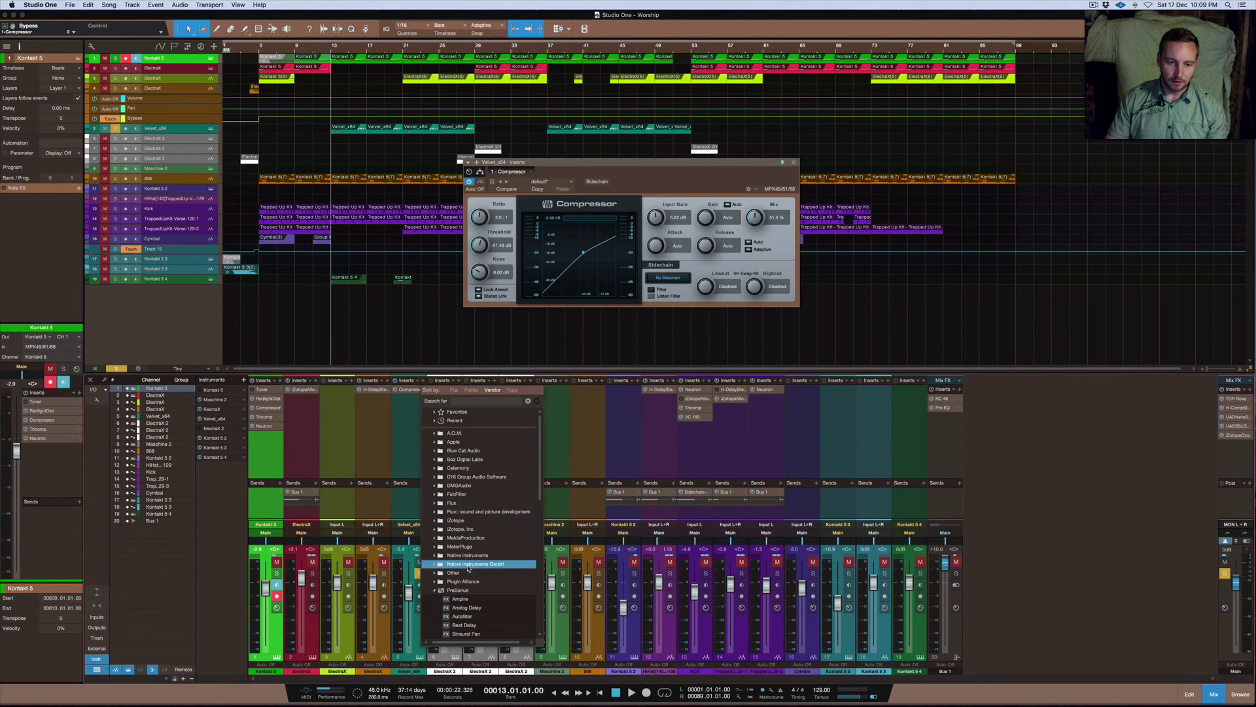
{"action": "scroll", "coordinate": [471, 563], "scroll_direction": "down", "scroll_amount": 3}
{"action": "scroll", "coordinate": [477, 556], "scroll_direction": "down", "scroll_amount": 3}
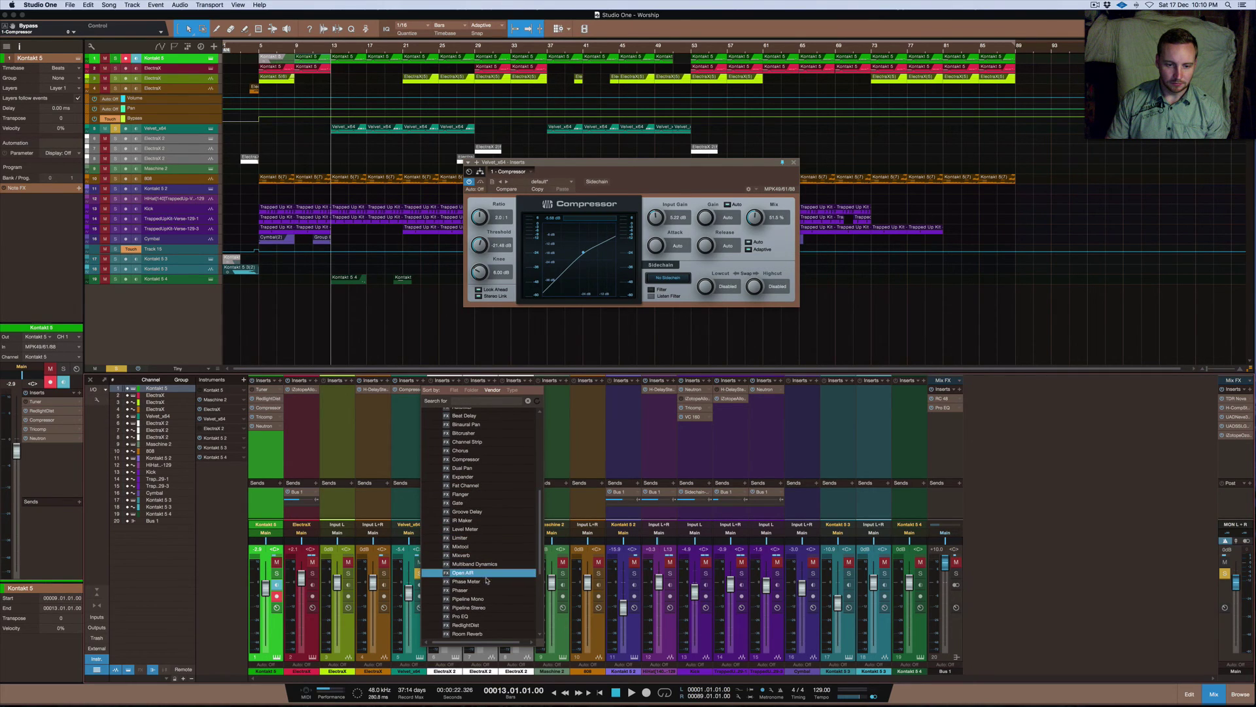
{"action": "left_click", "coordinate": [485, 579]}
{"action": "left_click_drag", "start_coordinate": [571, 153], "coordinate": [935, 168]}
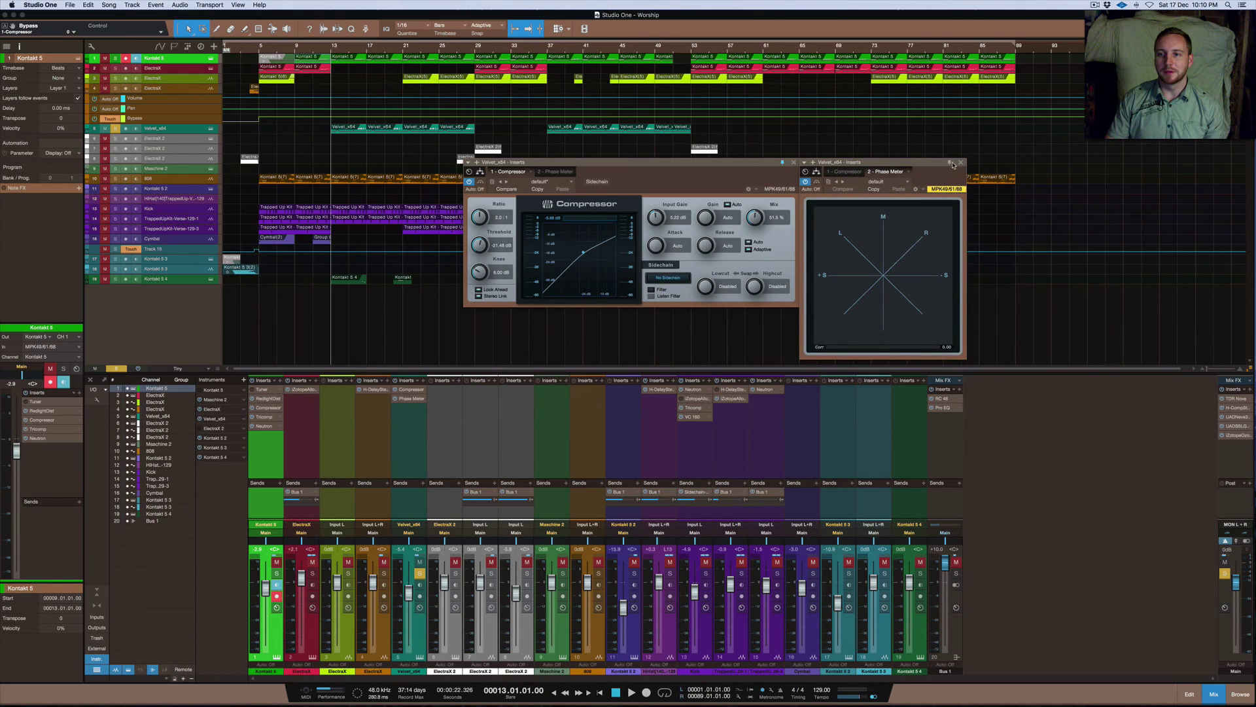
{"action": "key", "text": "space"}
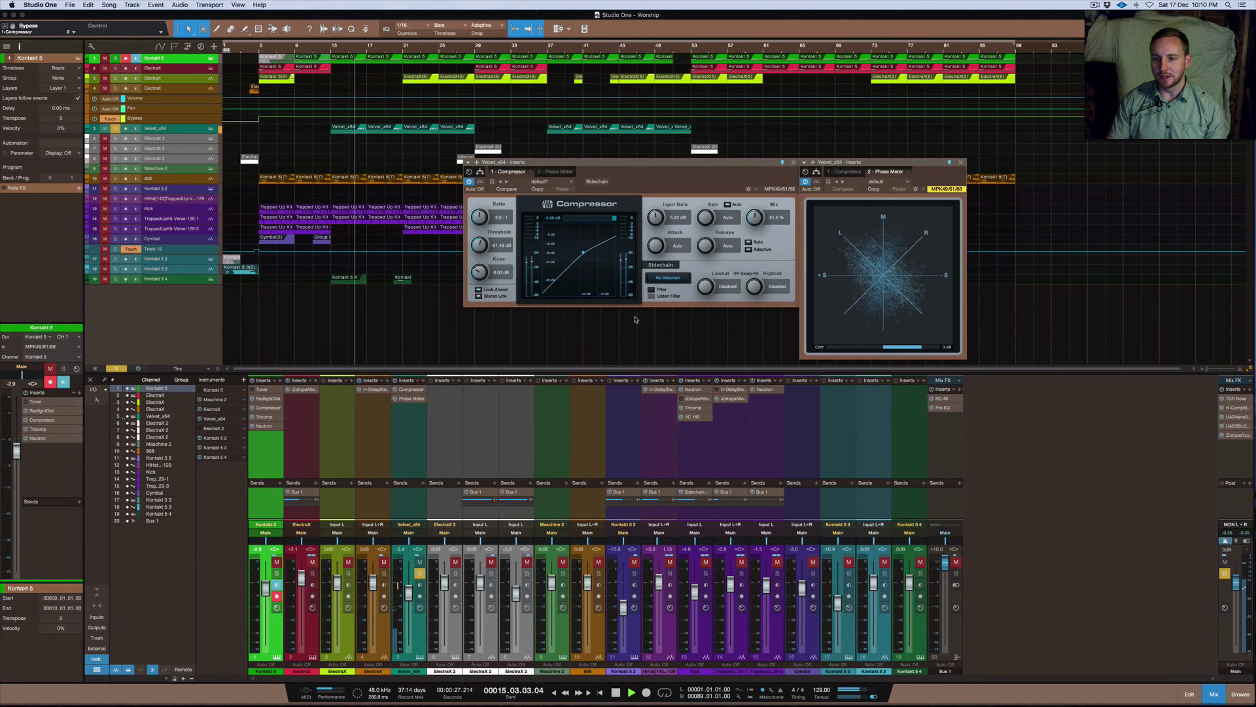
{"action": "key", "text": "space"}
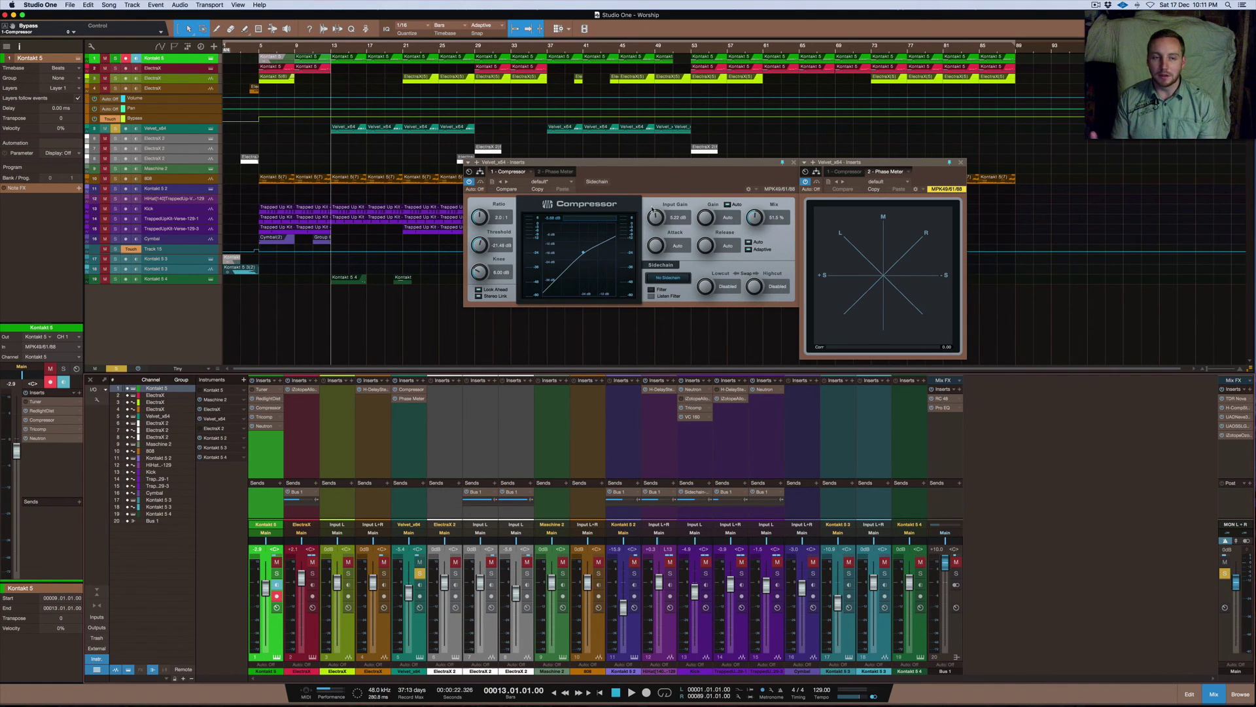
Unsolo Velvet_x64, briefly play the full mix, and bring the Compressor window into focus.
{"action": "left_click", "coordinate": [115, 128]}
{"action": "key", "text": "space"}
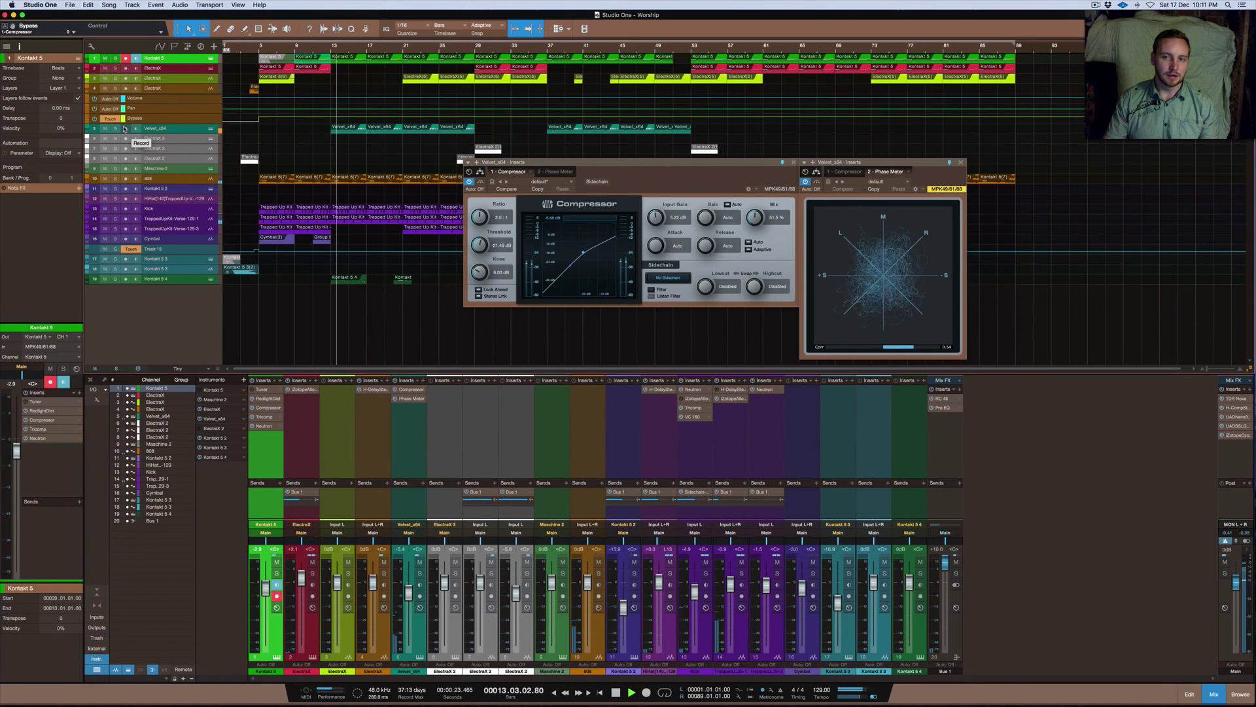
{"action": "key", "text": "space"}
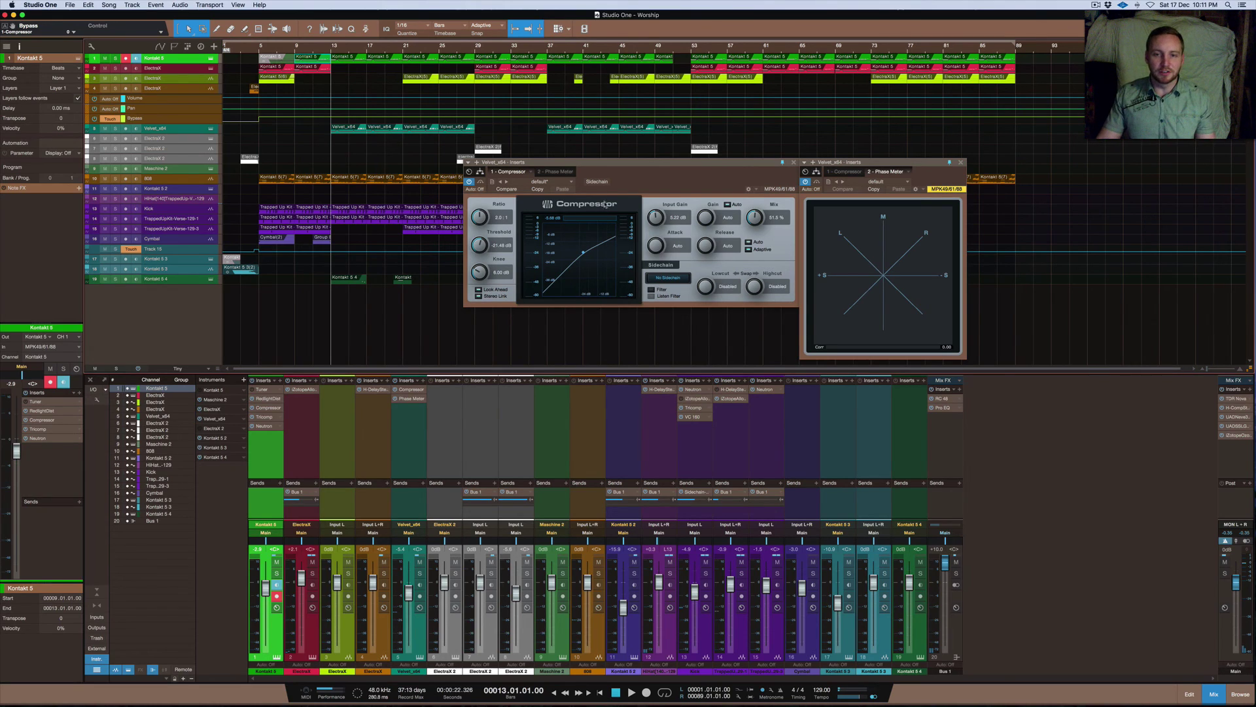
{"action": "left_click", "coordinate": [632, 163]}
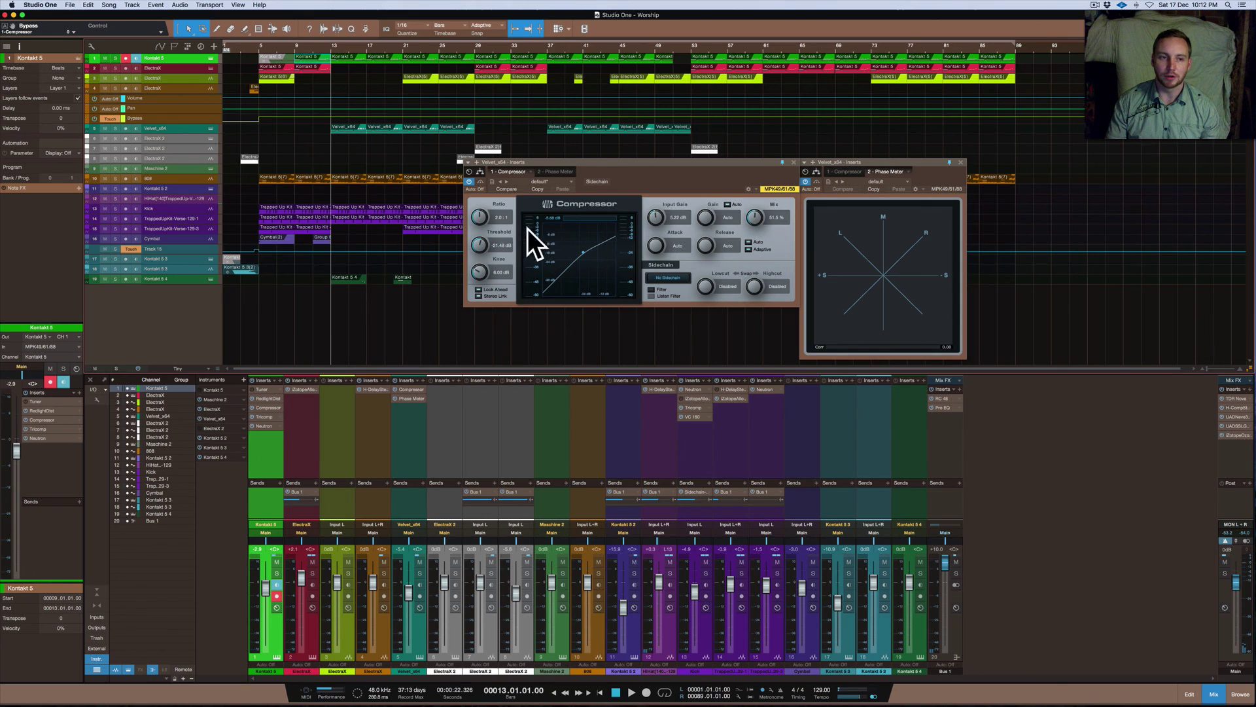
Open the Main bus H-Comp Stereo, lower its window, review Mix and Threshold, and audition.
{"action": "double_click", "coordinate": [1237, 407]}
{"action": "left_click_drag", "start_coordinate": [684, 149], "coordinate": [678, 241]}
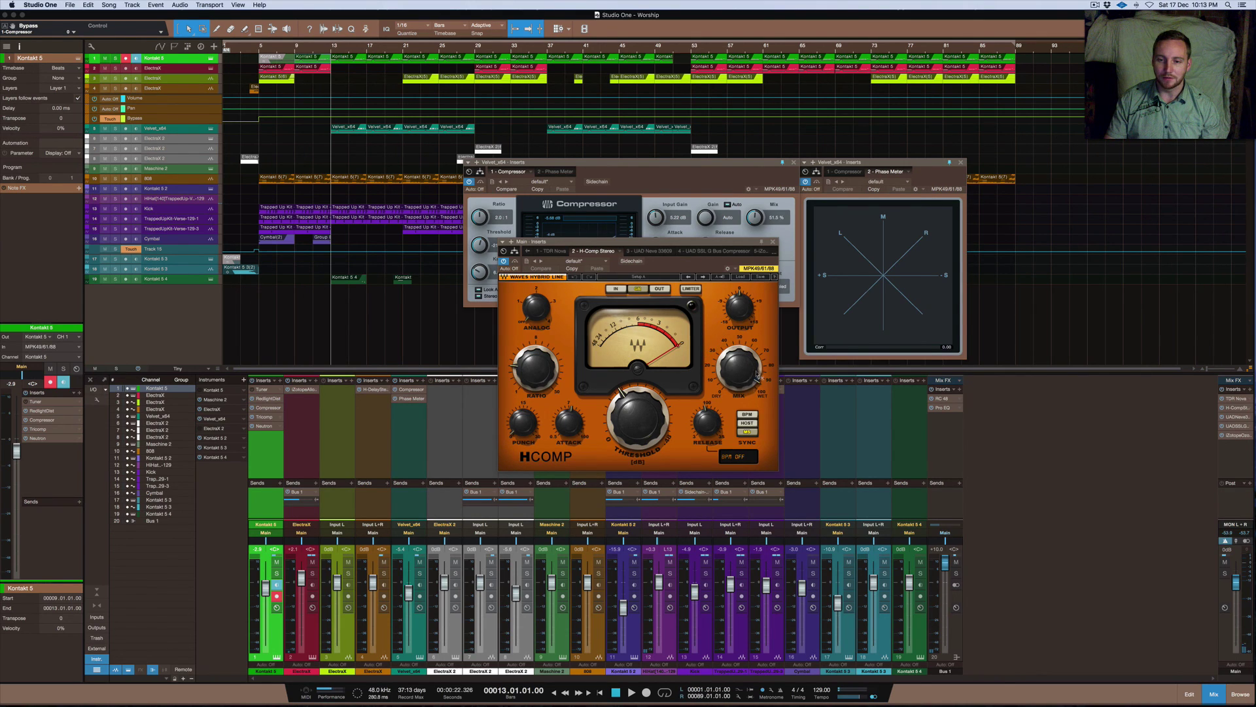
{"action": "mouse_move", "coordinate": [748, 374]}
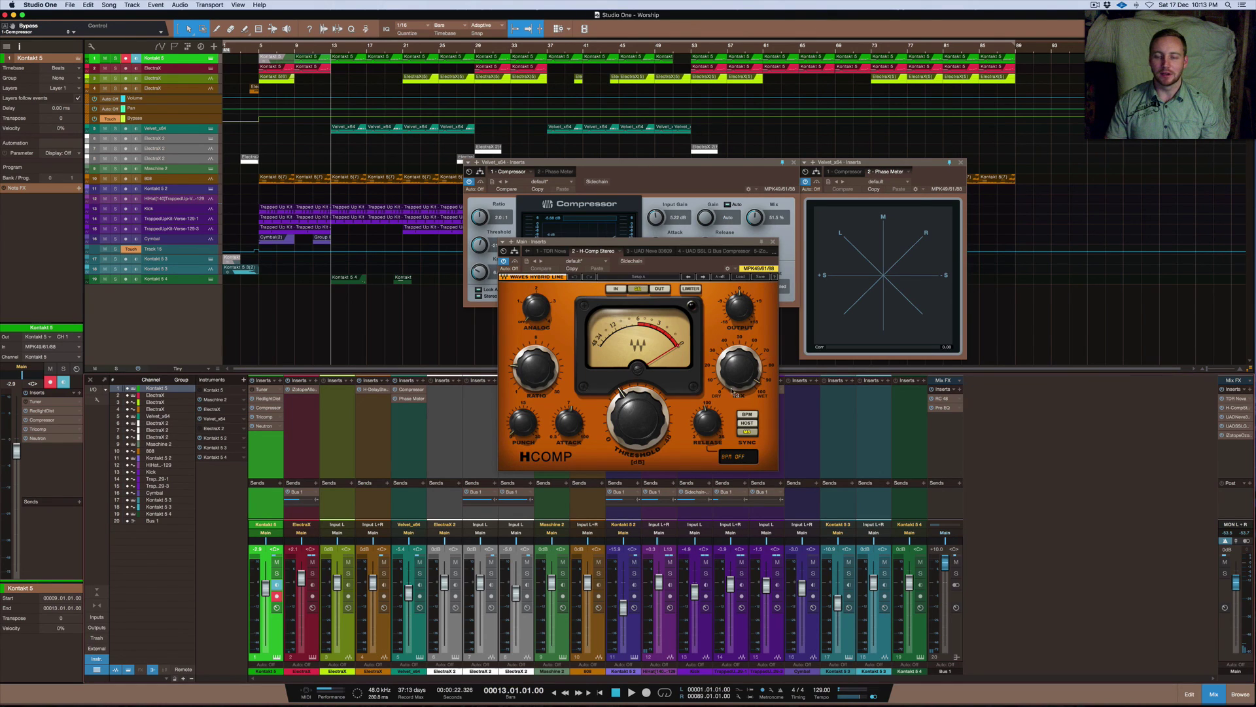
{"action": "mouse_move", "coordinate": [749, 376]}
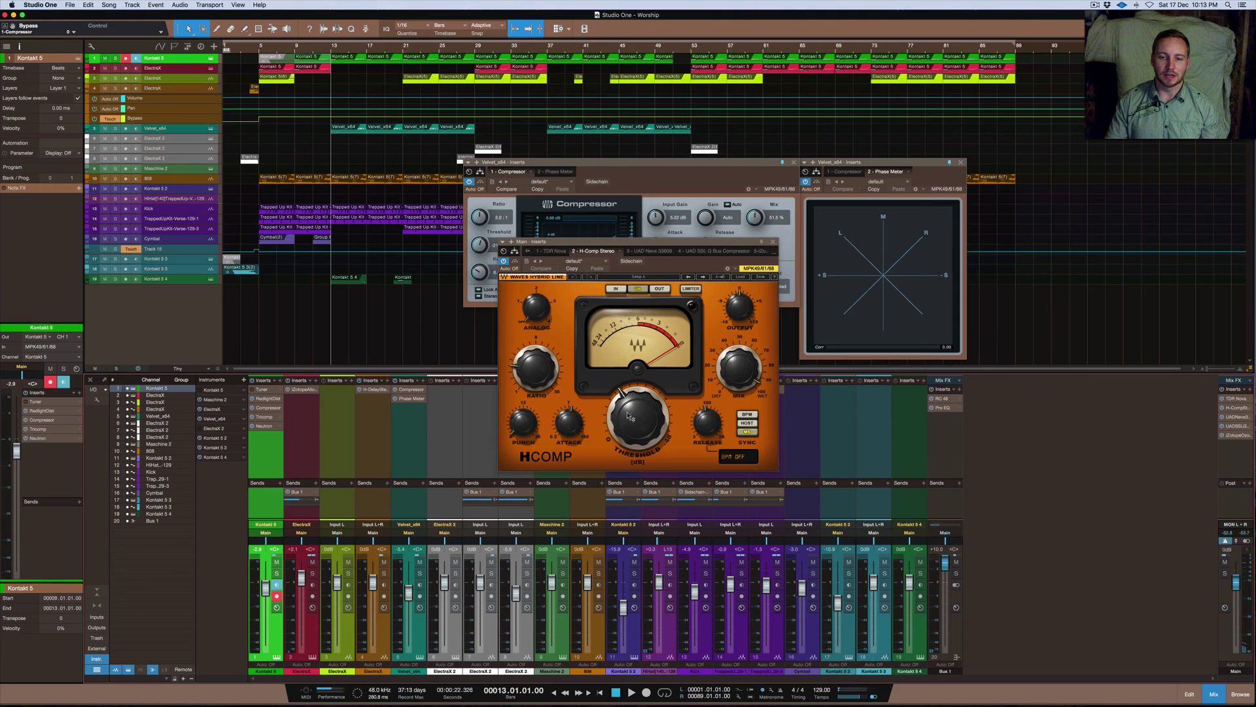
{"action": "mouse_move", "coordinate": [626, 408]}
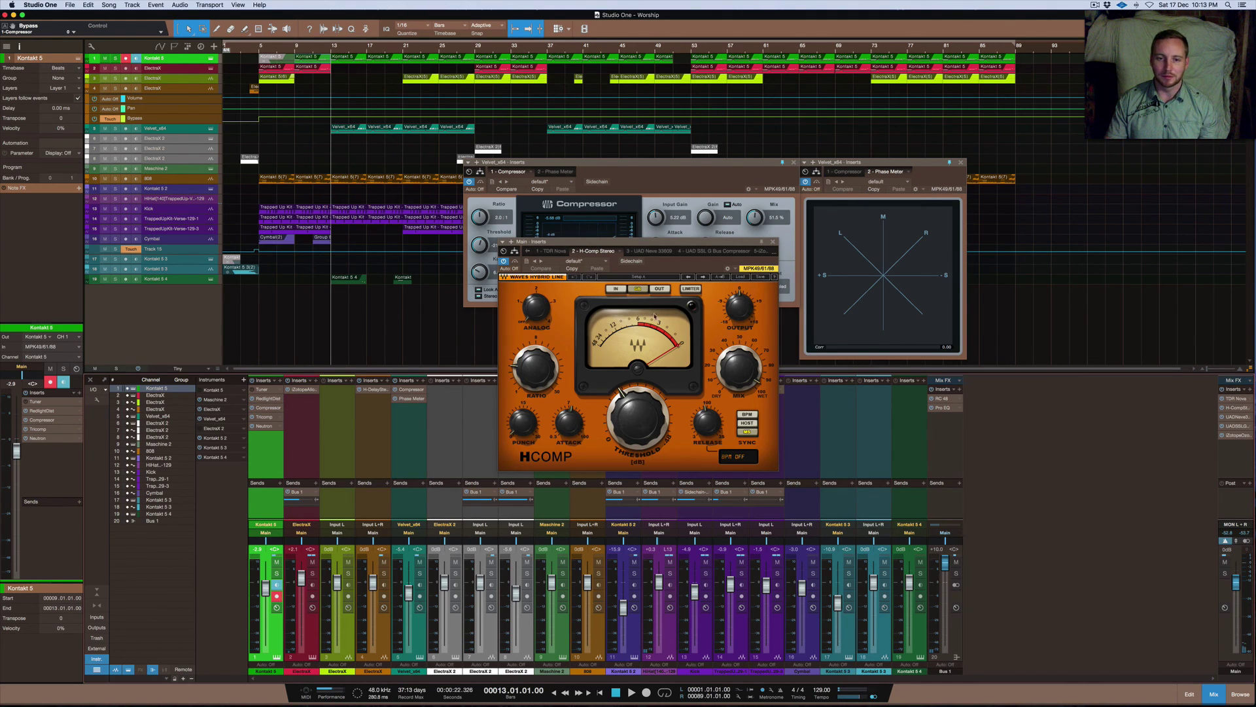
{"action": "key", "text": "space"}
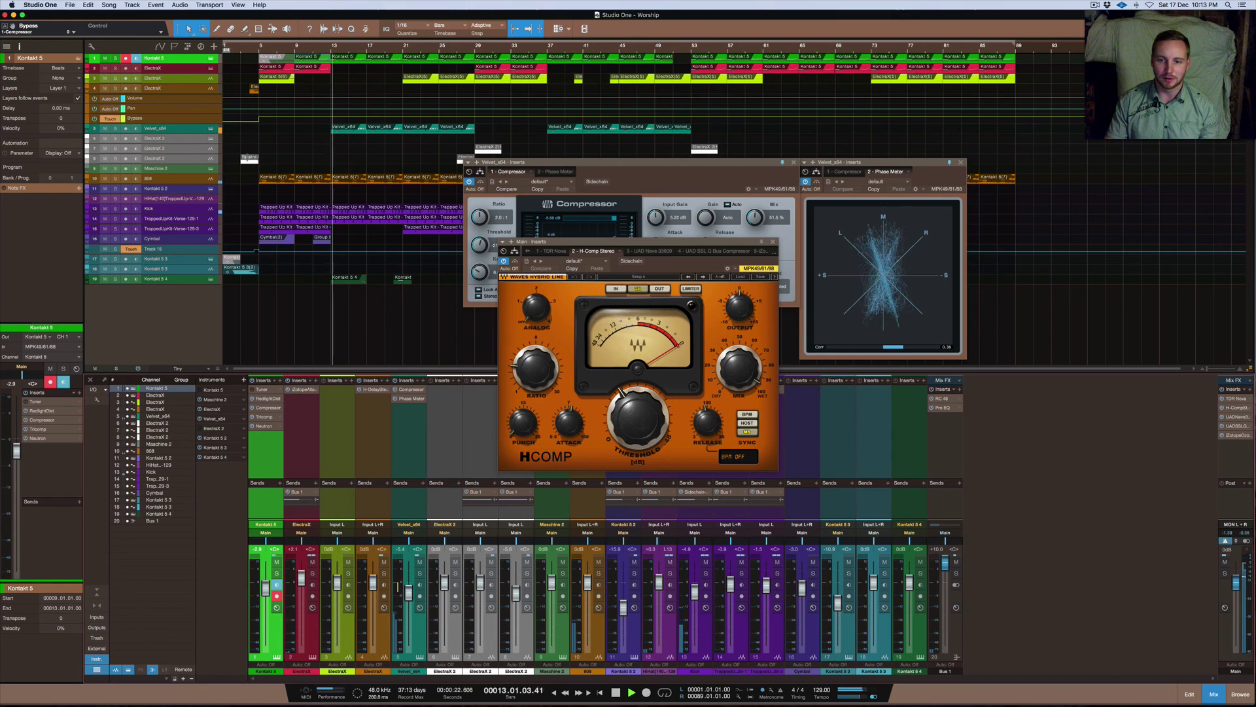
{"action": "key", "text": "space"}
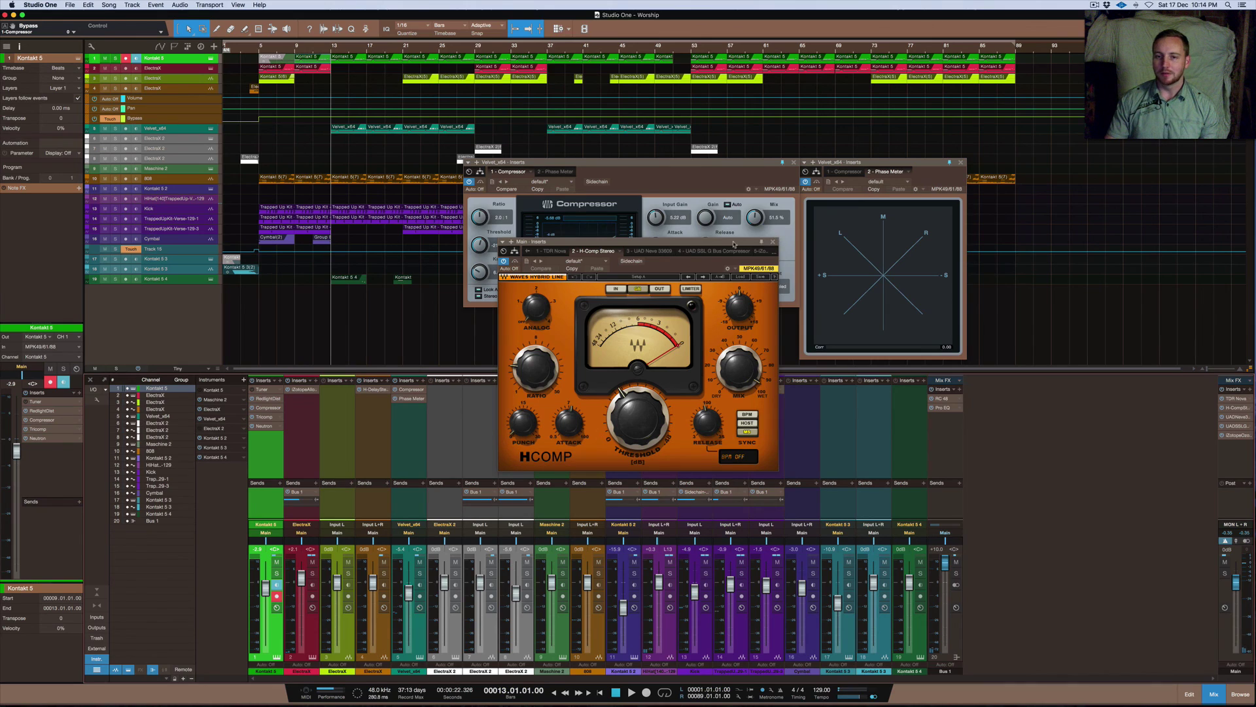
Close the Main bus Waves H-Comp Stereo plugin window.
{"action": "left_click", "coordinate": [774, 243]}
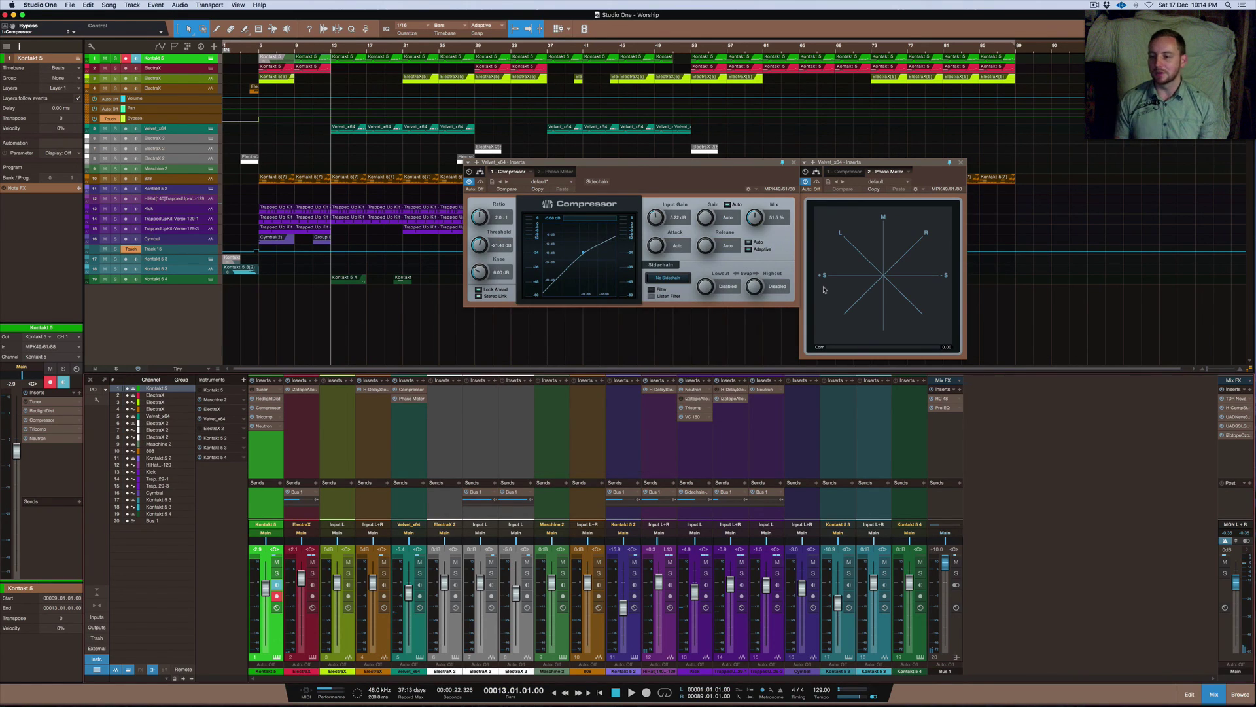